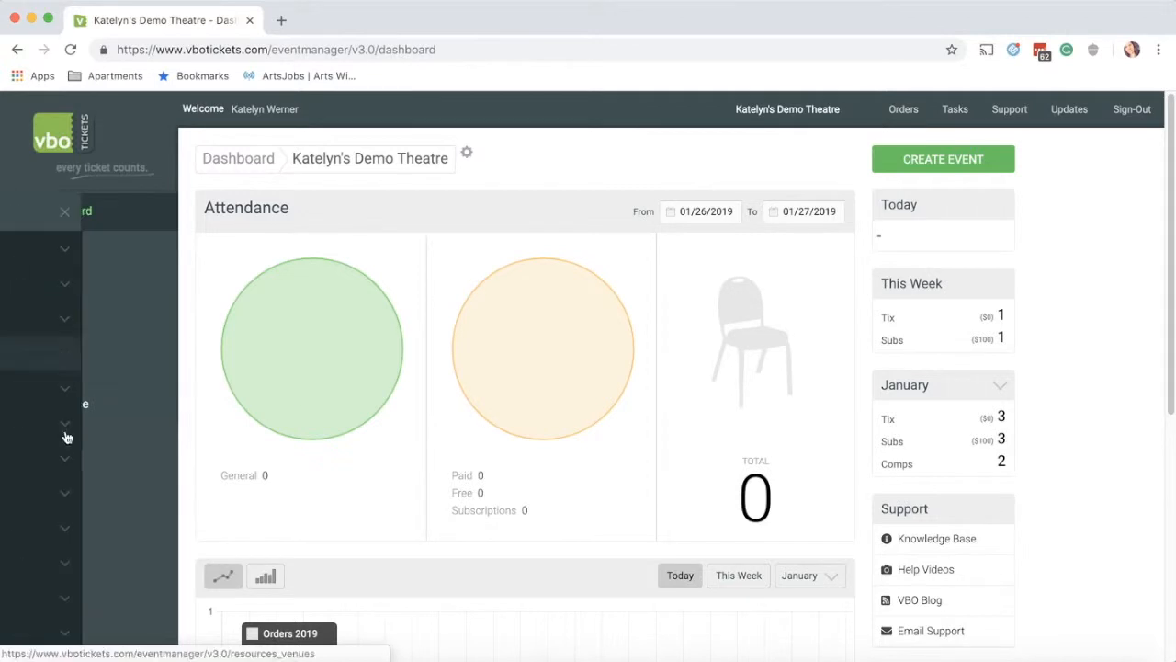
Step: Open the Donation Settings page under Setup > Donations in the sidebar
{"action": "scroll", "coordinate": [65, 441], "scroll_direction": "down", "scroll_amount": 2}
{"action": "left_click", "coordinate": [65, 545]}
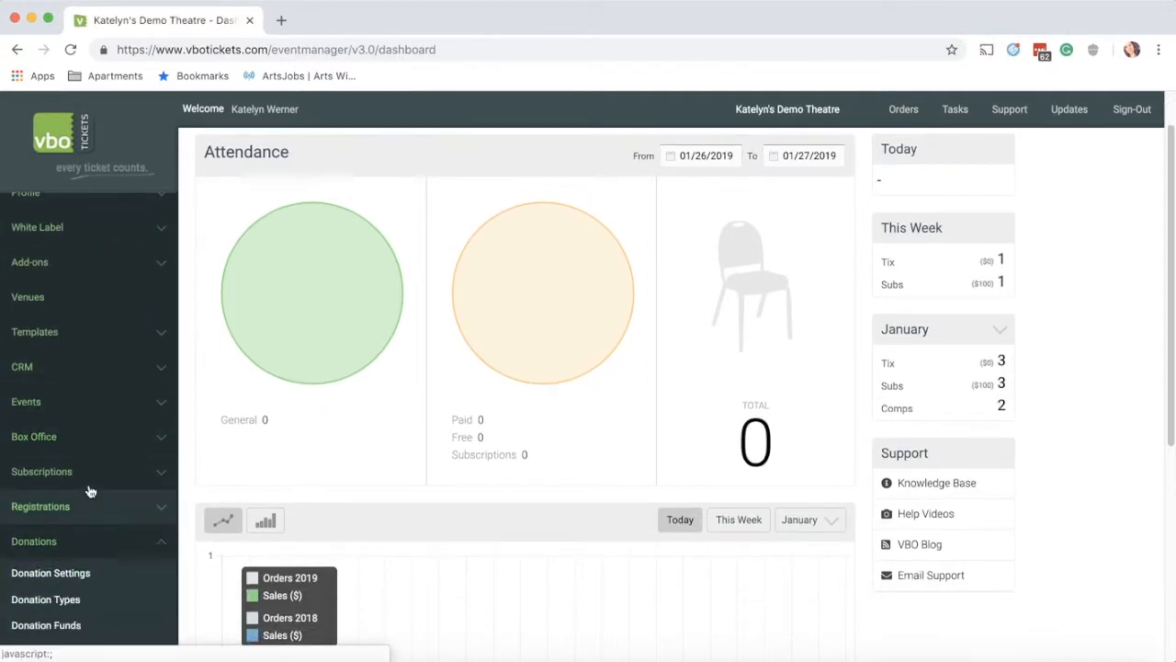
{"action": "scroll", "coordinate": [87, 496], "scroll_direction": "down", "scroll_amount": 3}
{"action": "left_click", "coordinate": [93, 434]}
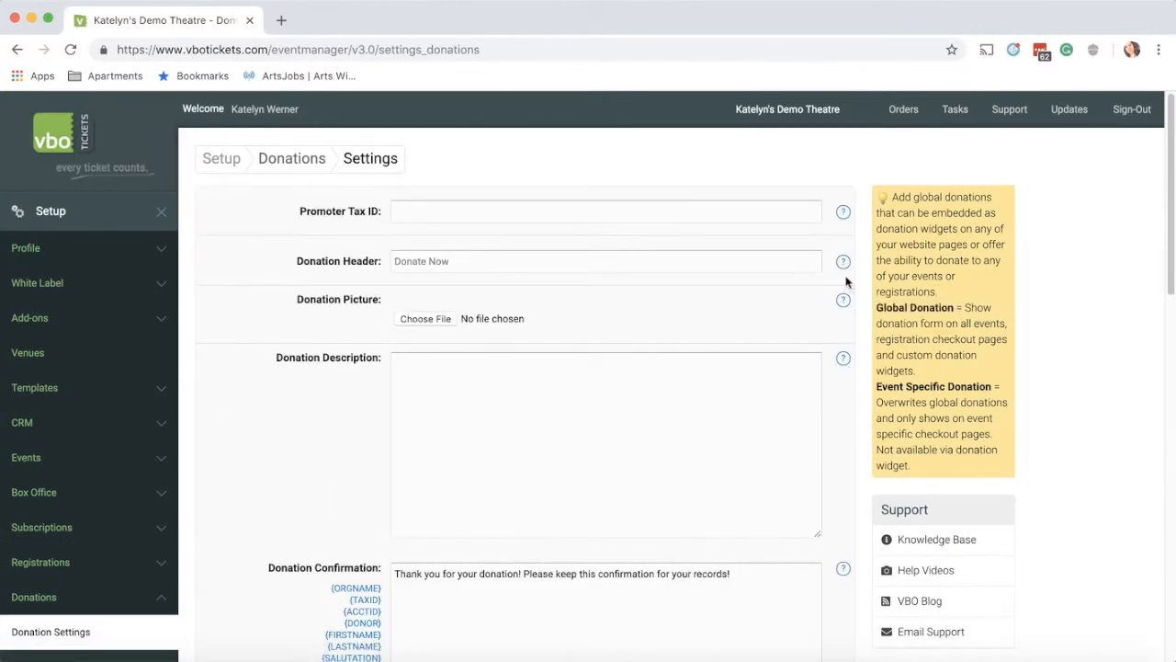
{"action": "mouse_move", "coordinate": [845, 262]}
{"action": "scroll", "coordinate": [637, 439], "scroll_direction": "down", "scroll_amount": 10}
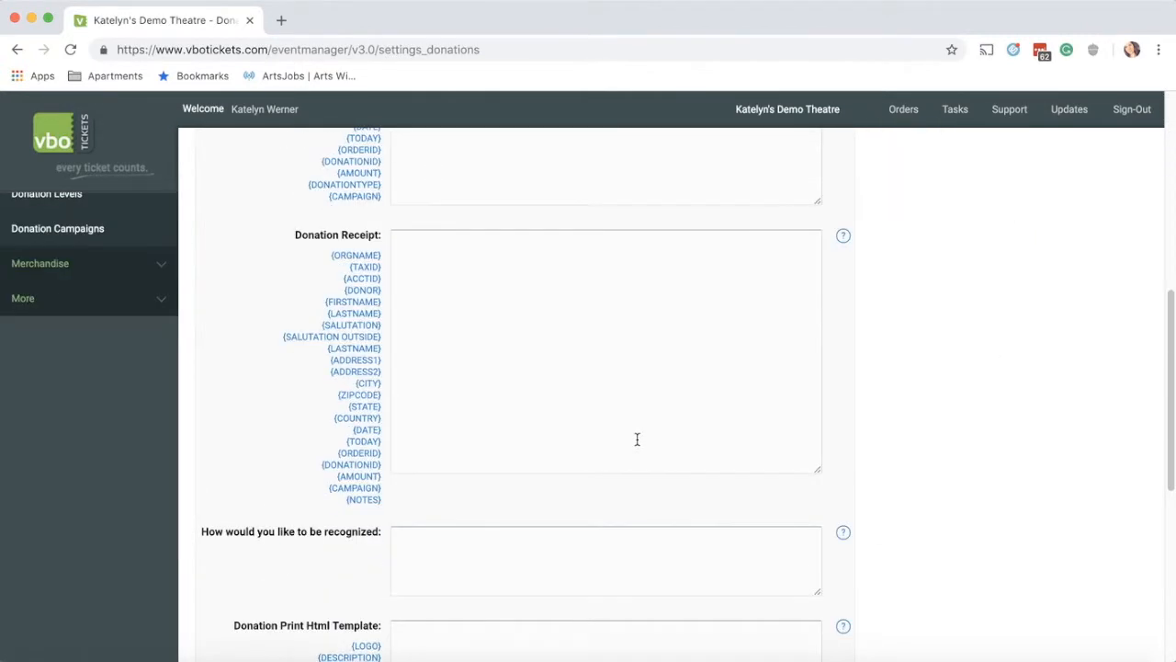
{"action": "scroll", "coordinate": [637, 439], "scroll_direction": "down", "scroll_amount": 5}
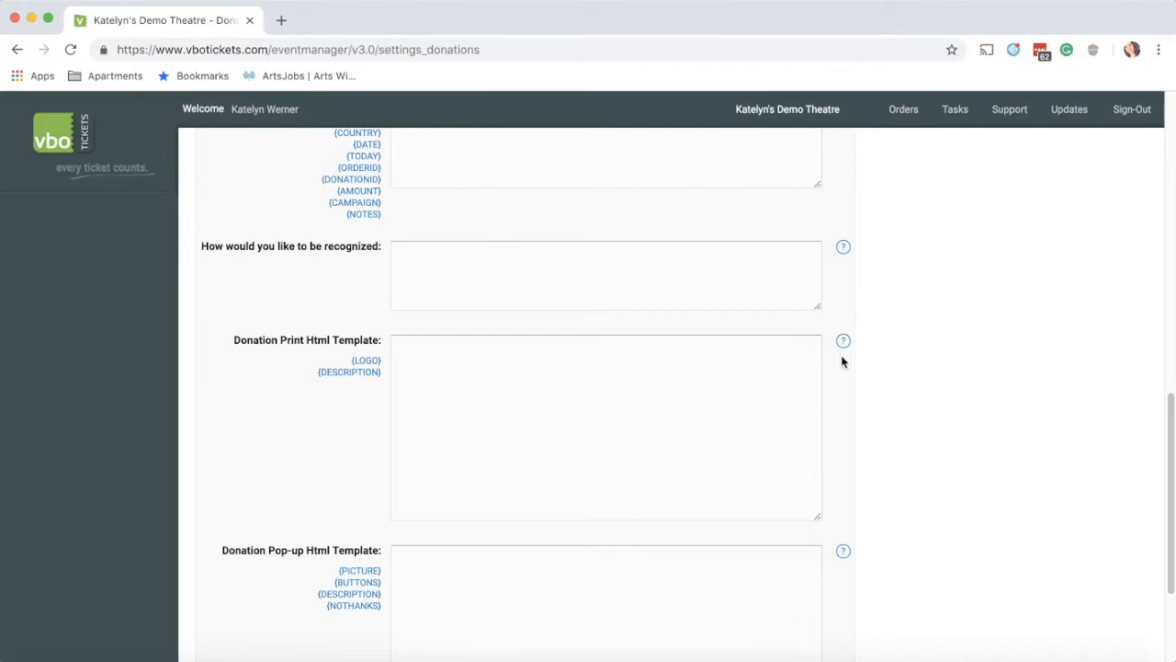
{"action": "mouse_move", "coordinate": [843, 344]}
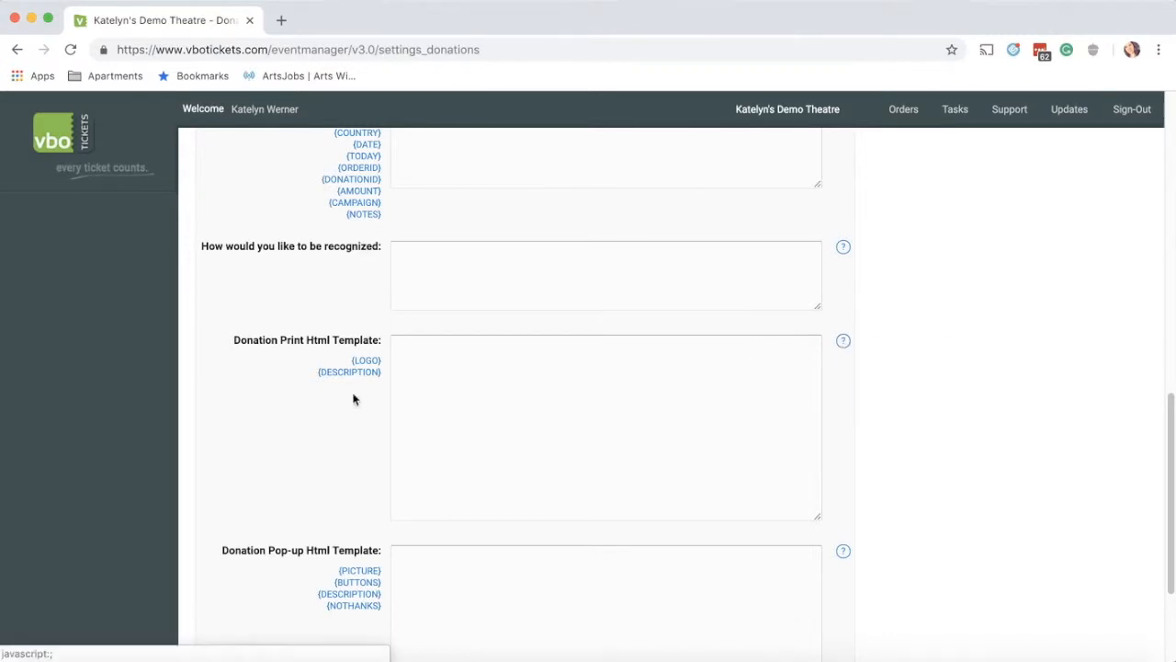
{"action": "scroll", "coordinate": [357, 407], "scroll_direction": "up", "scroll_amount": 20}
{"action": "scroll", "coordinate": [344, 410], "scroll_direction": "up", "scroll_amount": 2}
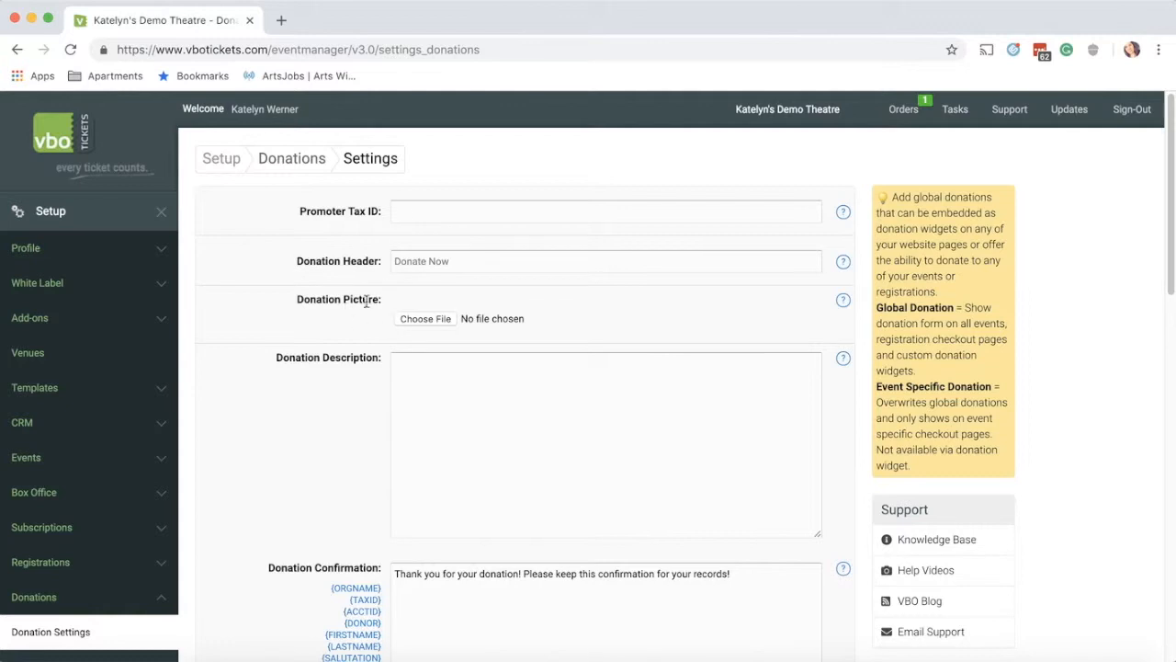
{"action": "scroll", "coordinate": [284, 303], "scroll_direction": "down", "scroll_amount": 2}
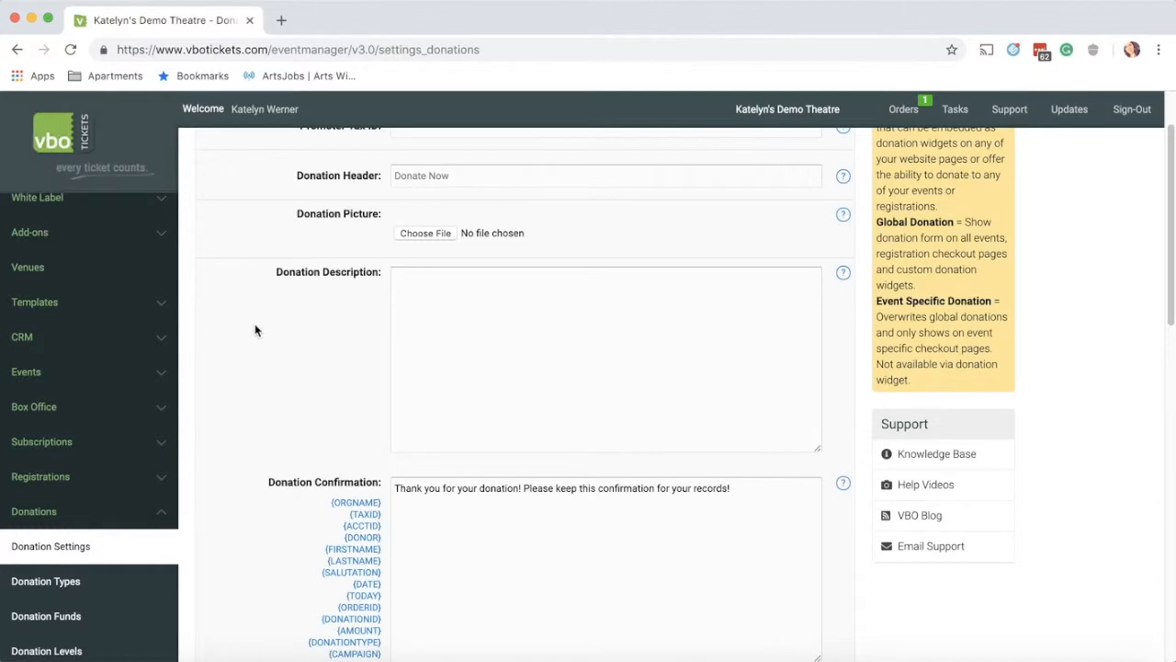
{"action": "scroll", "coordinate": [252, 329], "scroll_direction": "down", "scroll_amount": 5}
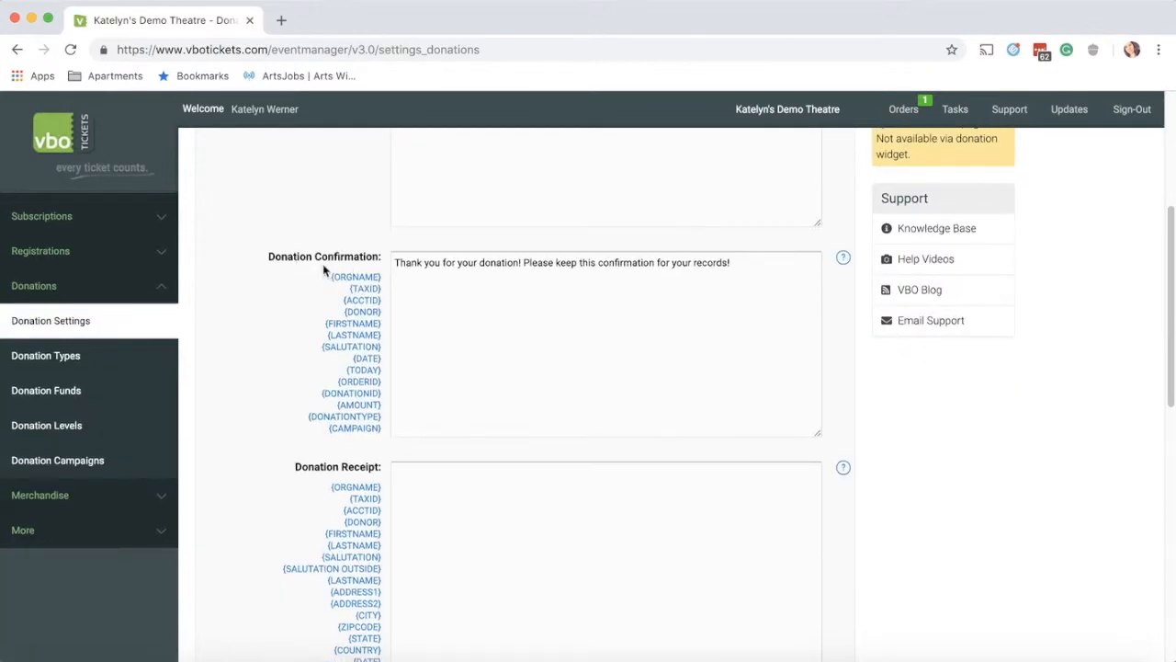
{"action": "left_click", "coordinate": [421, 293]}
{"action": "scroll", "coordinate": [299, 296], "scroll_direction": "down", "scroll_amount": 3}
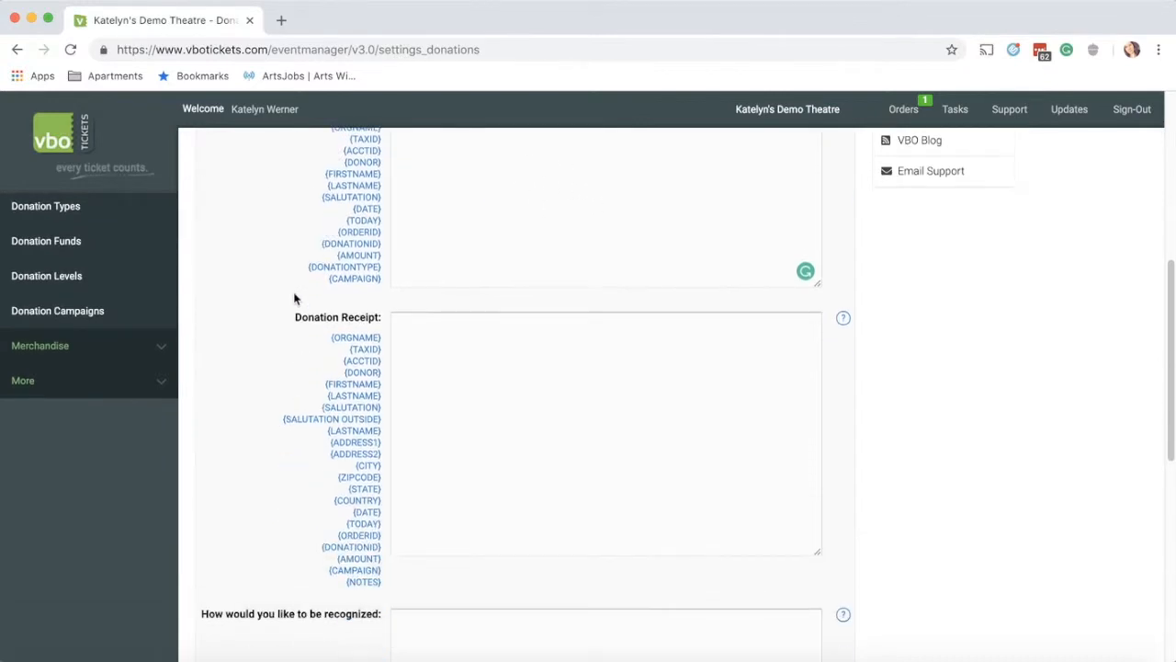
{"action": "scroll", "coordinate": [292, 296], "scroll_direction": "down", "scroll_amount": 1}
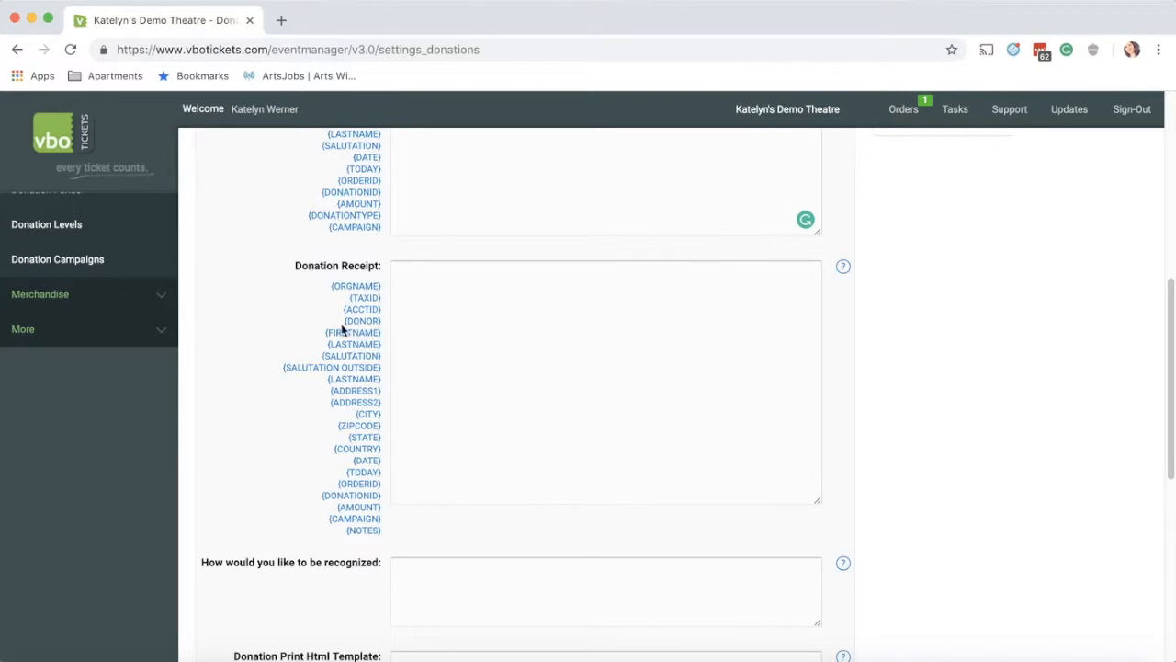
{"action": "scroll", "coordinate": [342, 329], "scroll_direction": "down", "scroll_amount": 5}
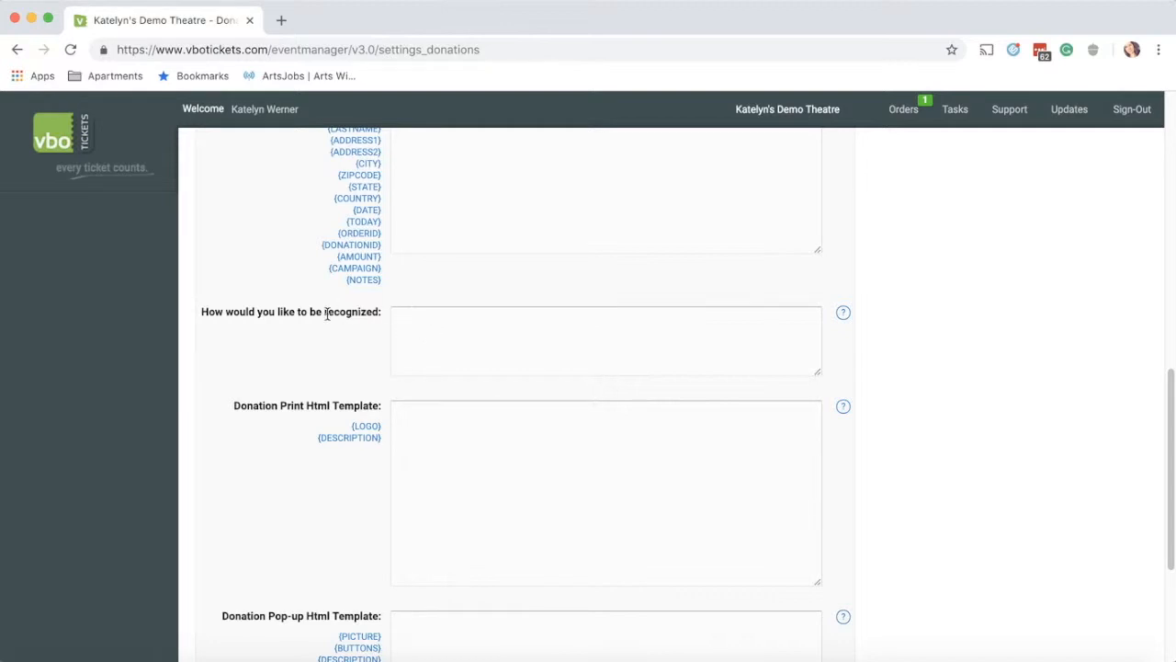
{"action": "left_click", "coordinate": [451, 323]}
{"action": "scroll", "coordinate": [327, 342], "scroll_direction": "down", "scroll_amount": 4}
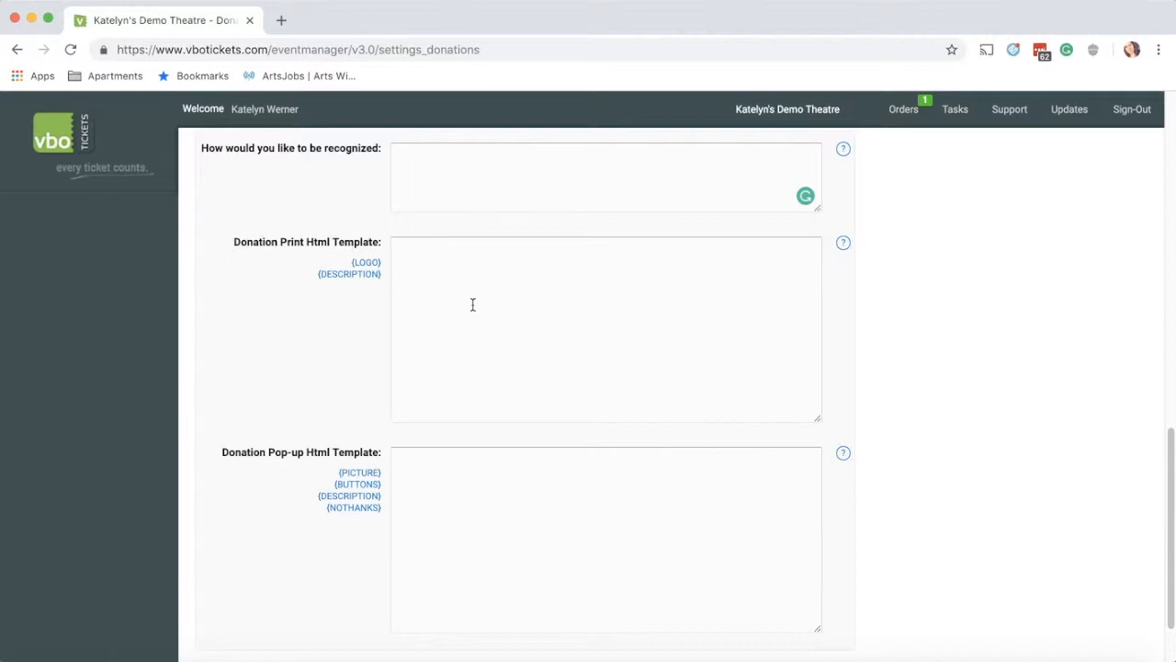
{"action": "scroll", "coordinate": [443, 307], "scroll_direction": "down", "scroll_amount": 2}
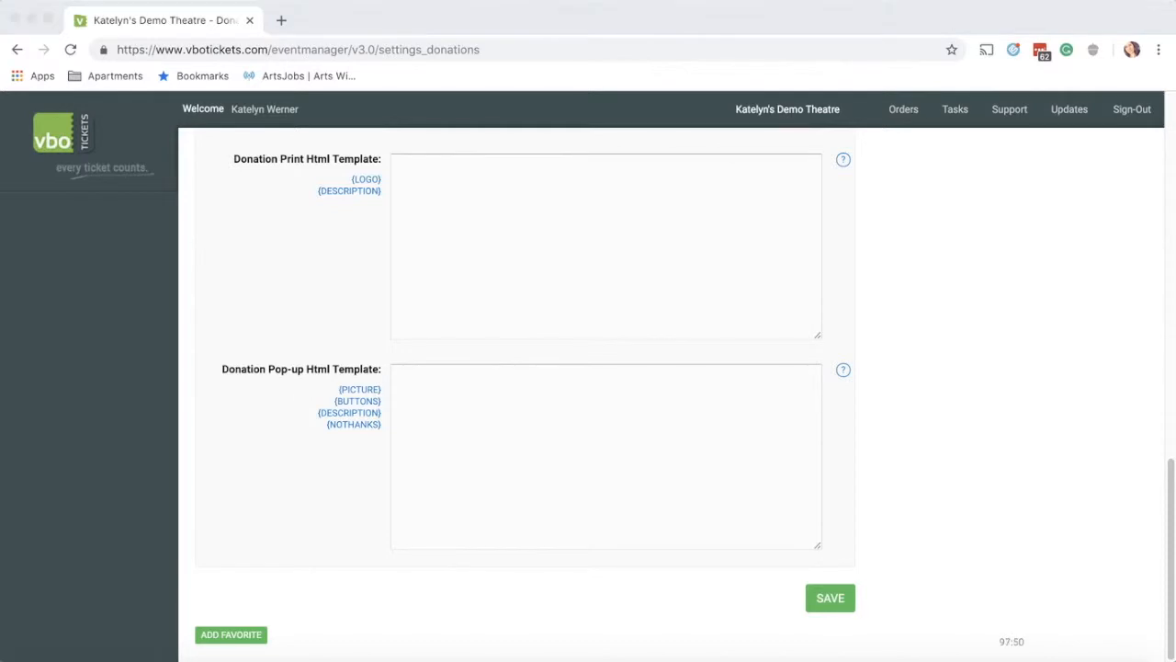
{"action": "scroll", "coordinate": [194, 506], "scroll_direction": "up", "scroll_amount": 5}
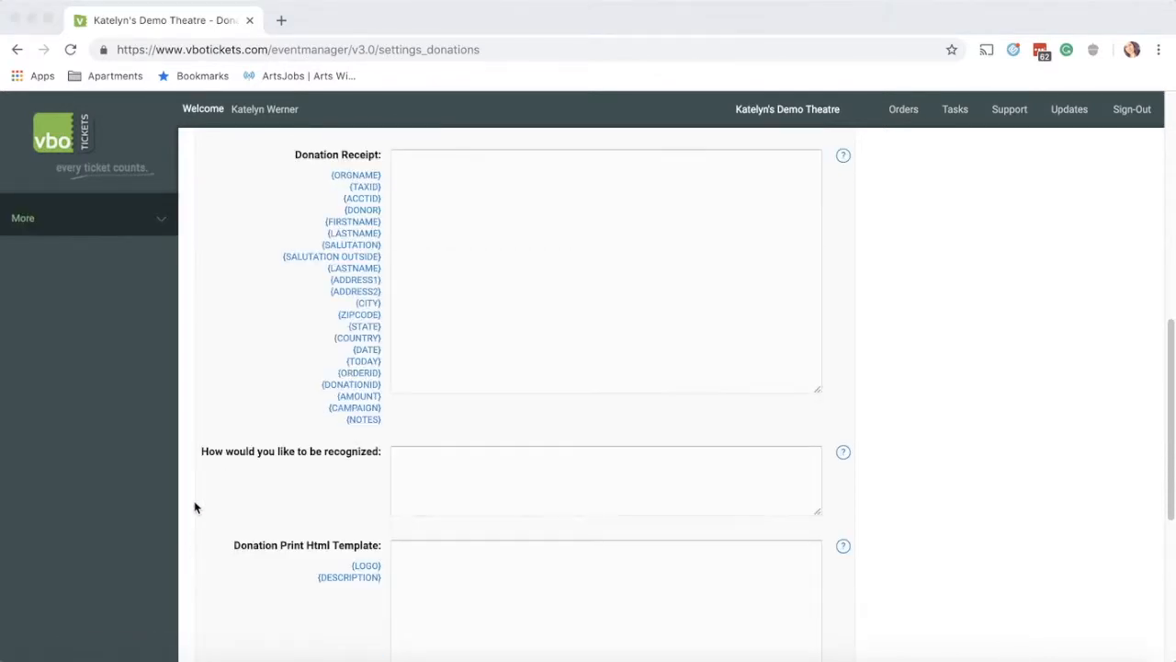
{"action": "scroll", "coordinate": [194, 506], "scroll_direction": "up", "scroll_amount": 4}
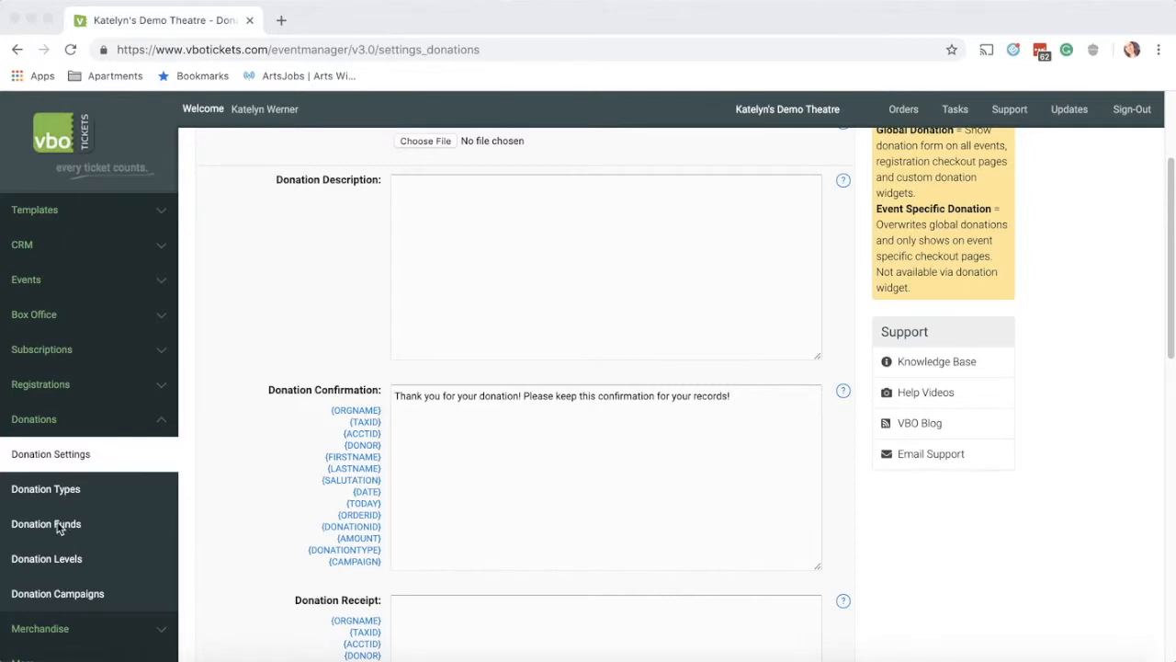
{"action": "left_click", "coordinate": [66, 490]}
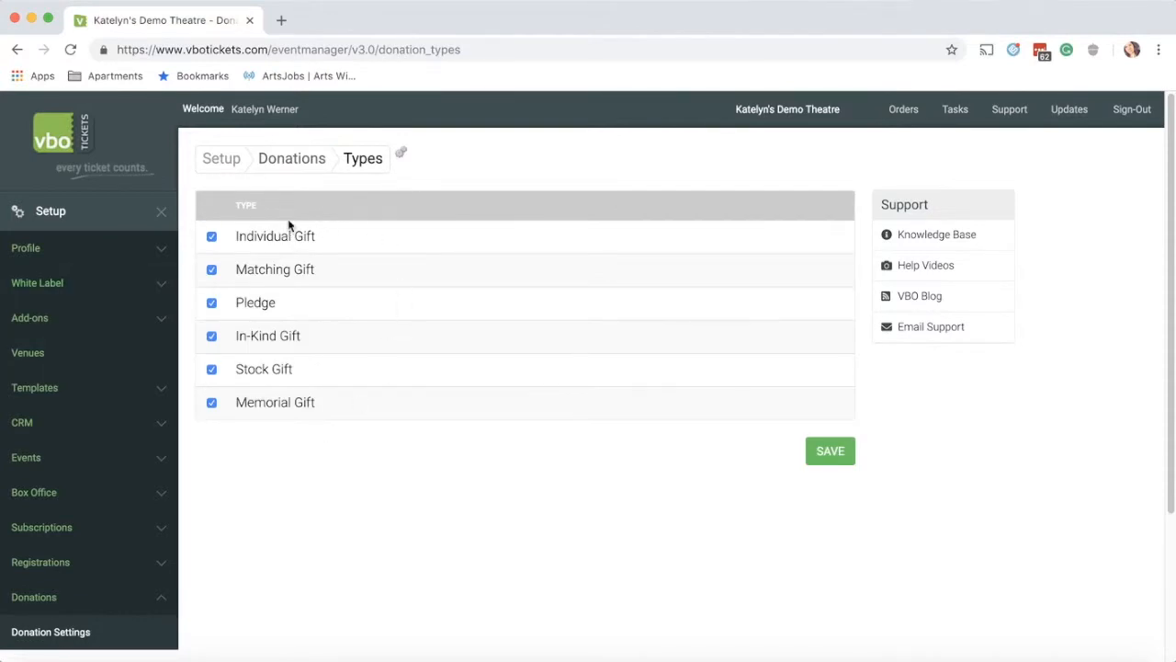
Step: Toggle the In-Kind Gift donation type off and back on, then go to Donation Funds
{"action": "left_click", "coordinate": [211, 336]}
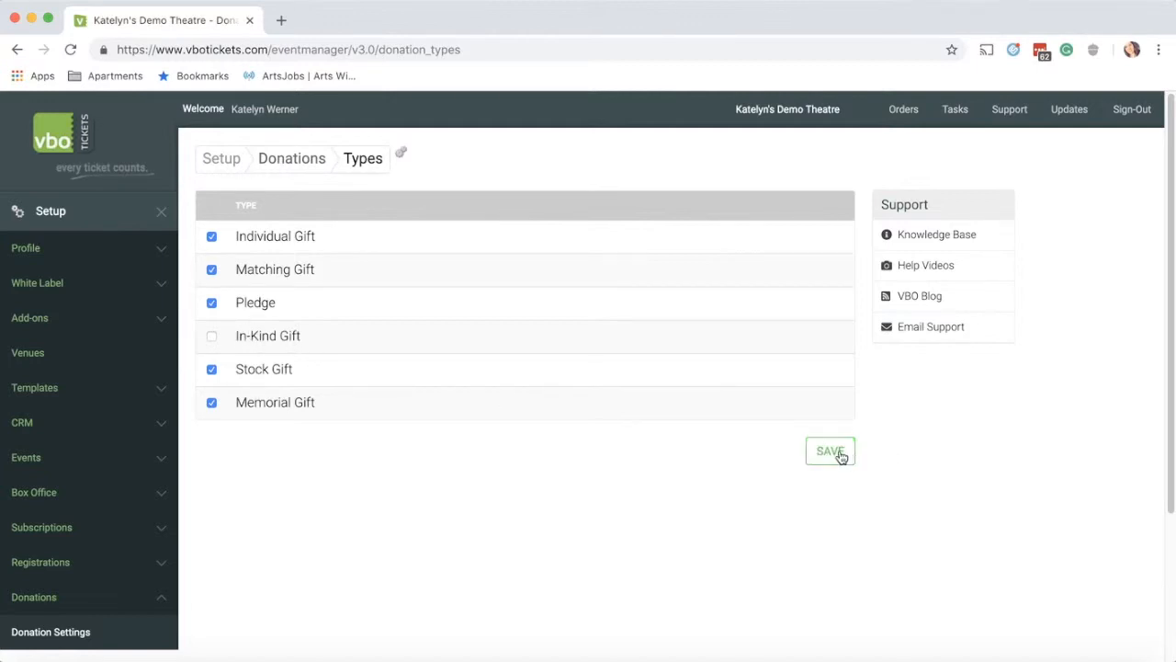
{"action": "left_click", "coordinate": [212, 337]}
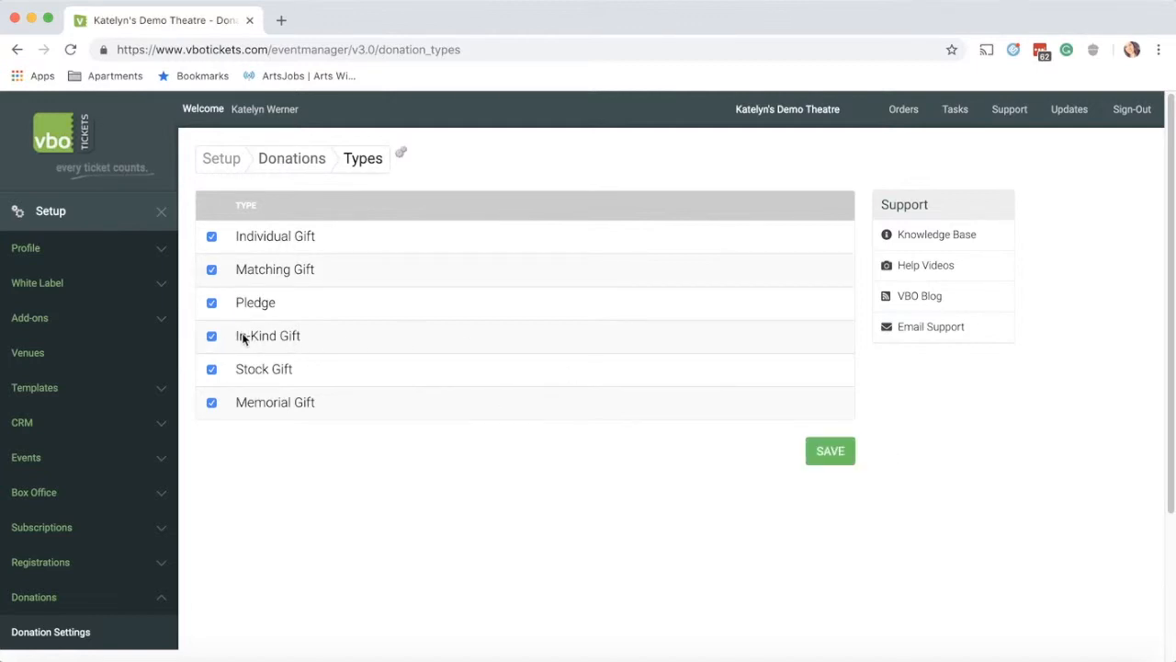
{"action": "scroll", "coordinate": [263, 399], "scroll_direction": "down", "scroll_amount": 4}
{"action": "scroll", "coordinate": [260, 402], "scroll_direction": "down", "scroll_amount": 1}
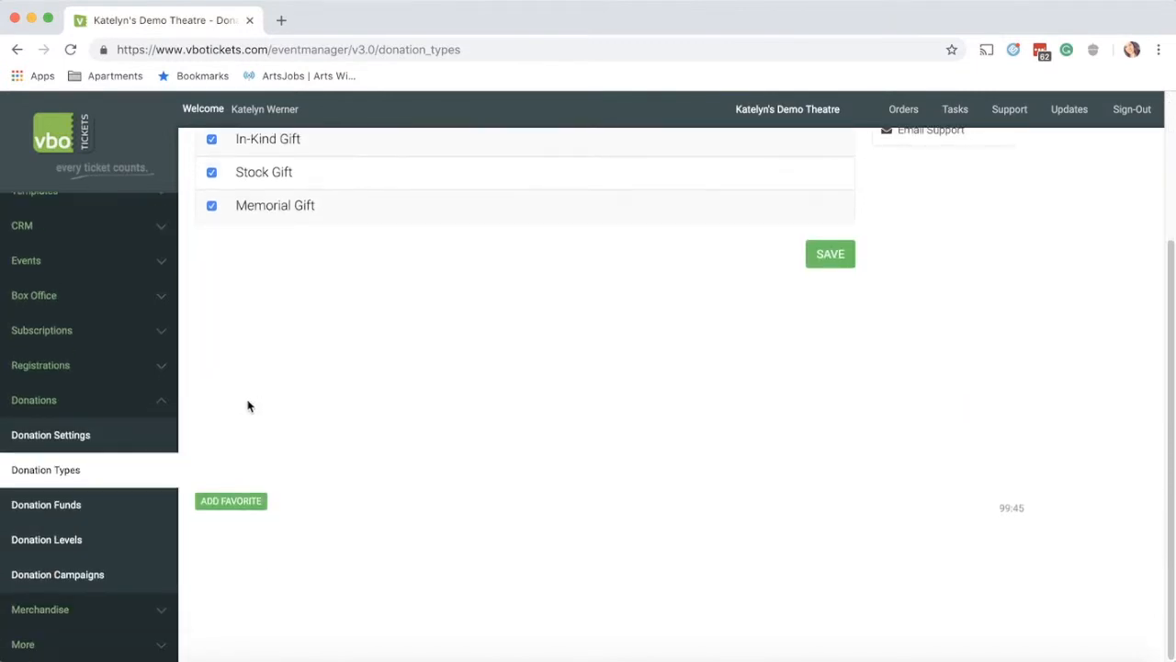
{"action": "left_click", "coordinate": [89, 503]}
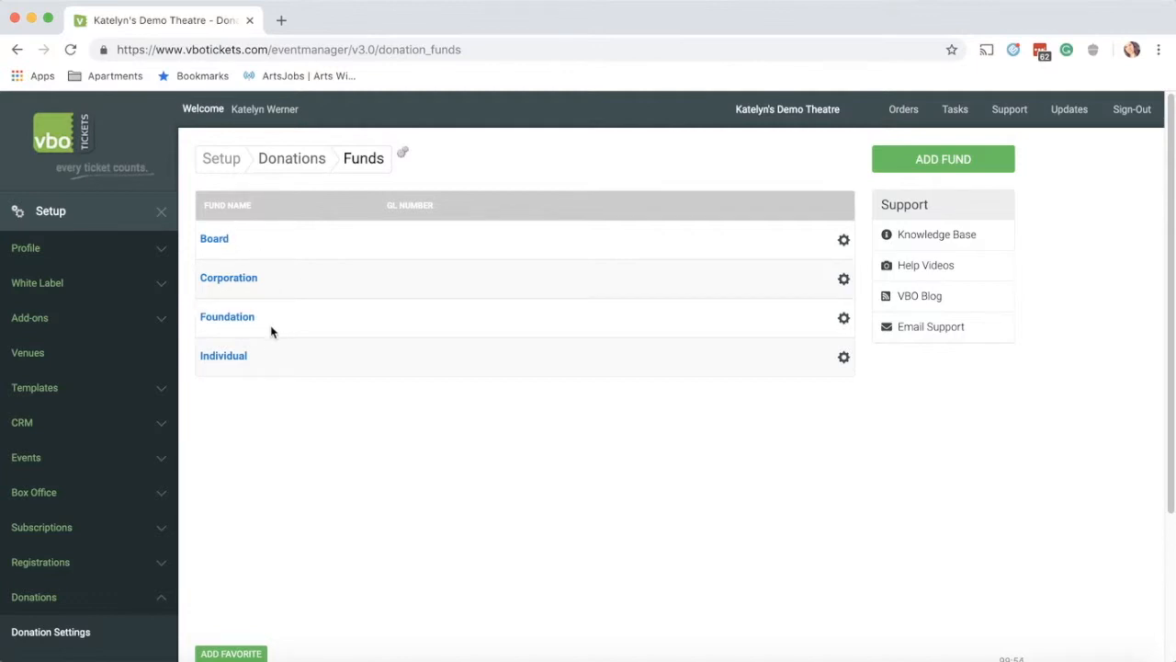
Step: Look over the Board fund editor and the Add Fund form without saving, then go to Donation Levels
{"action": "left_click", "coordinate": [837, 240]}
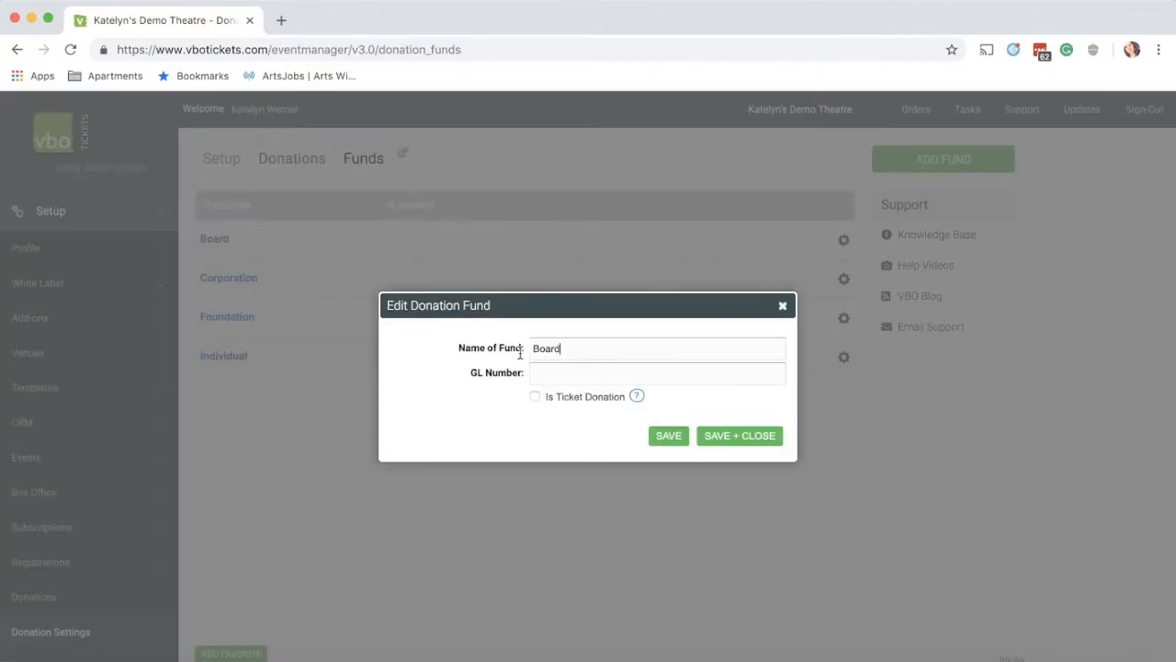
{"action": "left_click", "coordinate": [583, 373]}
{"action": "left_click", "coordinate": [783, 306]}
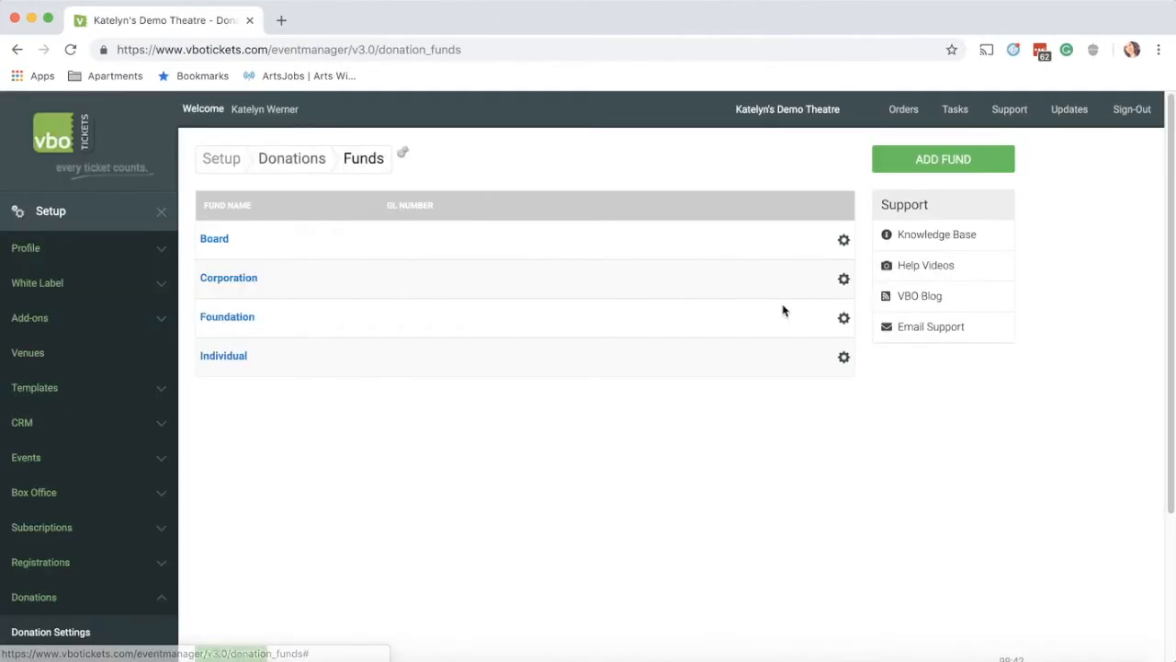
{"action": "left_click", "coordinate": [967, 160]}
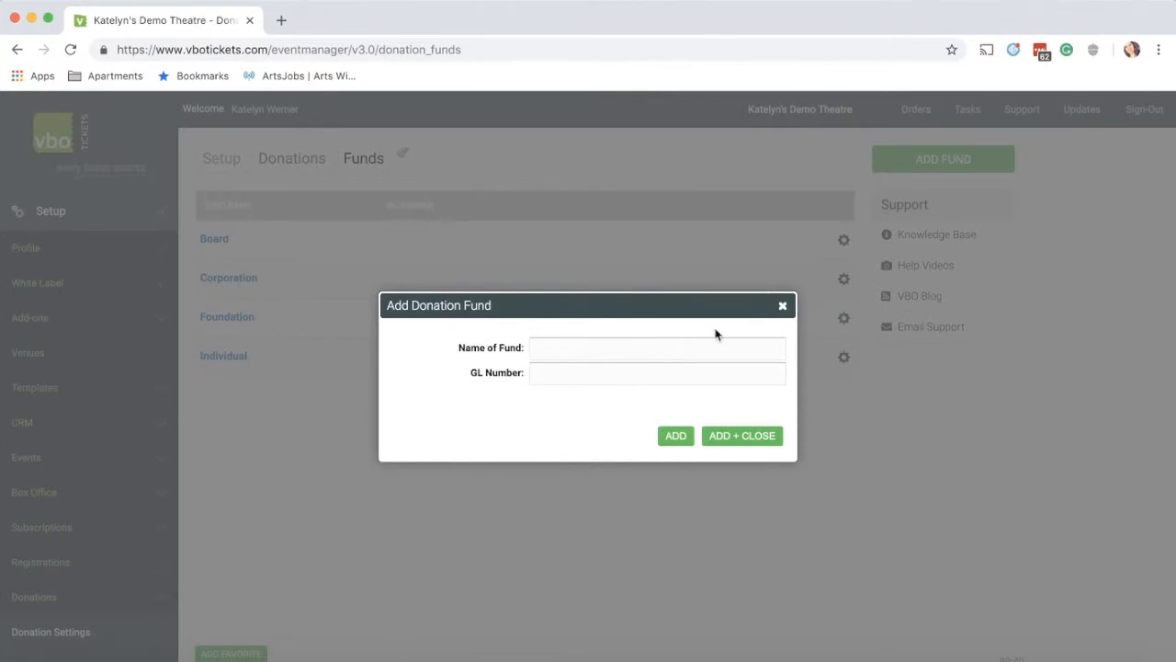
{"action": "left_click", "coordinate": [782, 306]}
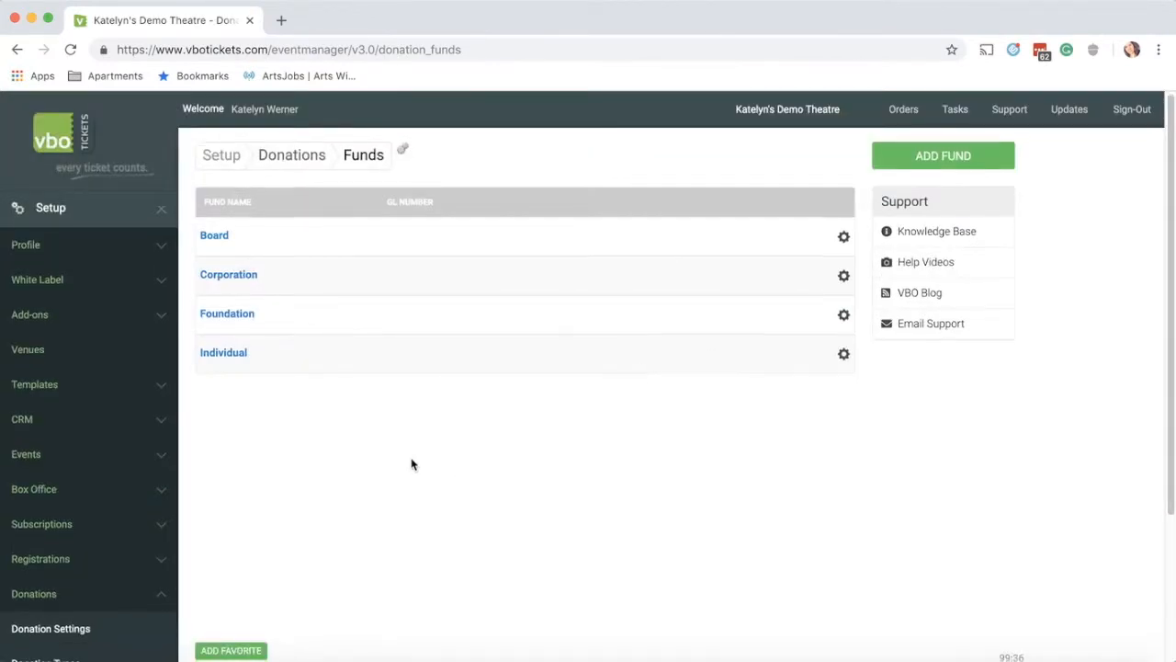
{"action": "scroll", "coordinate": [413, 465], "scroll_direction": "down", "scroll_amount": 3}
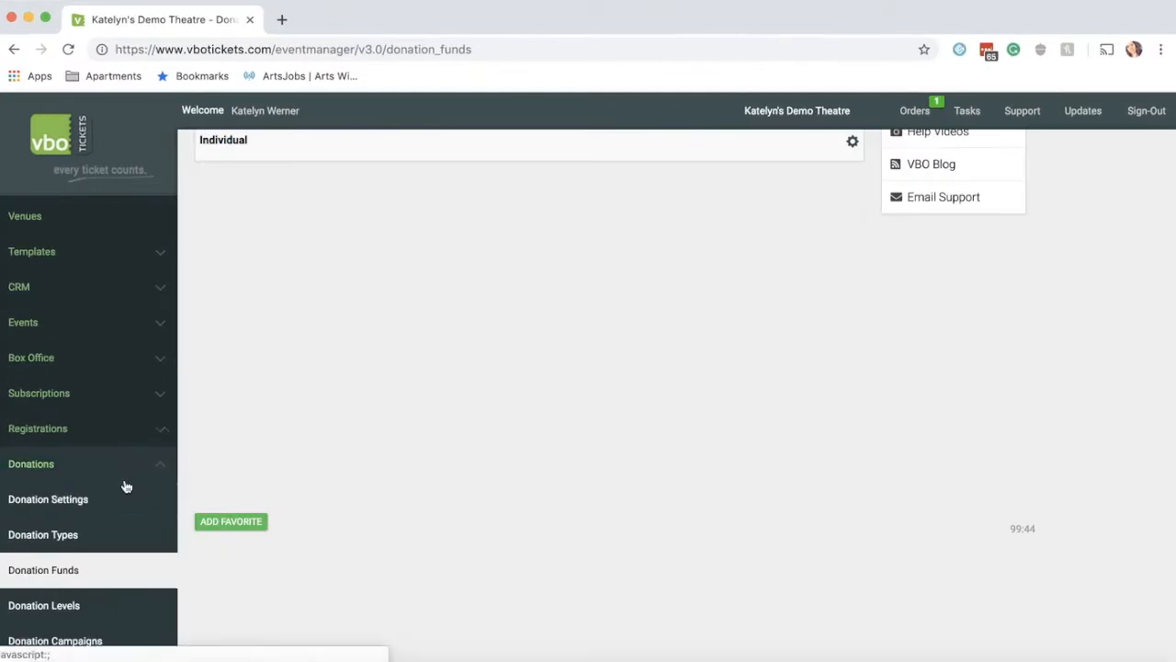
{"action": "left_click", "coordinate": [62, 613]}
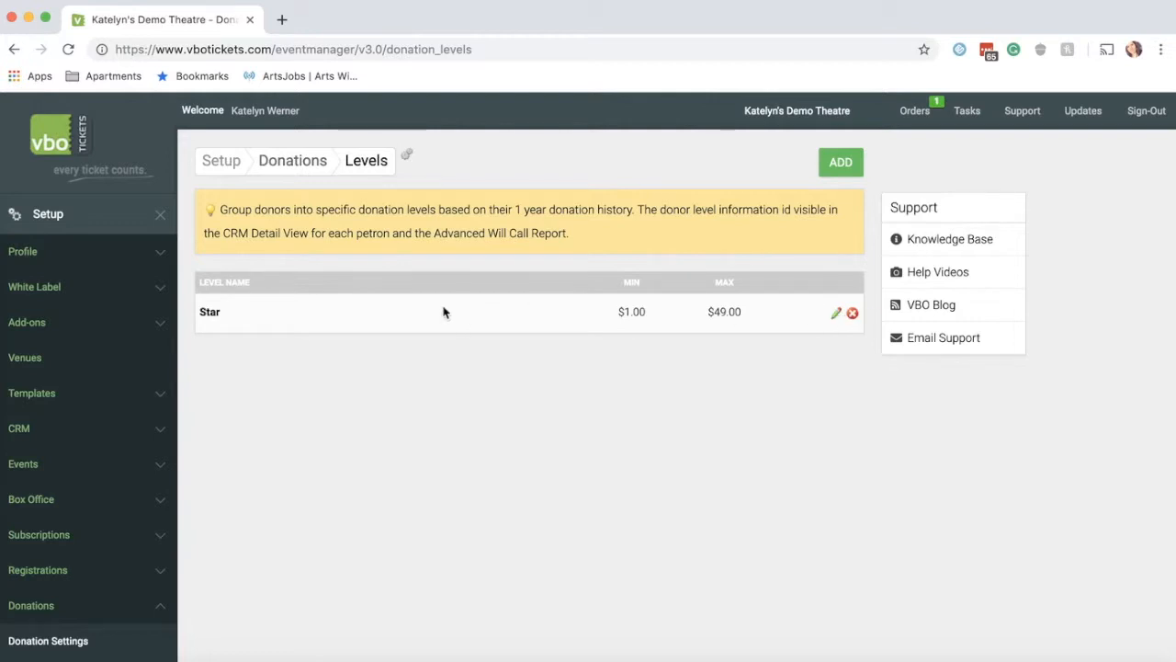
Step: Change the Star level's maximum from $49 to $50, making it $0.01–$50.00, and save
{"action": "left_click", "coordinate": [840, 315]}
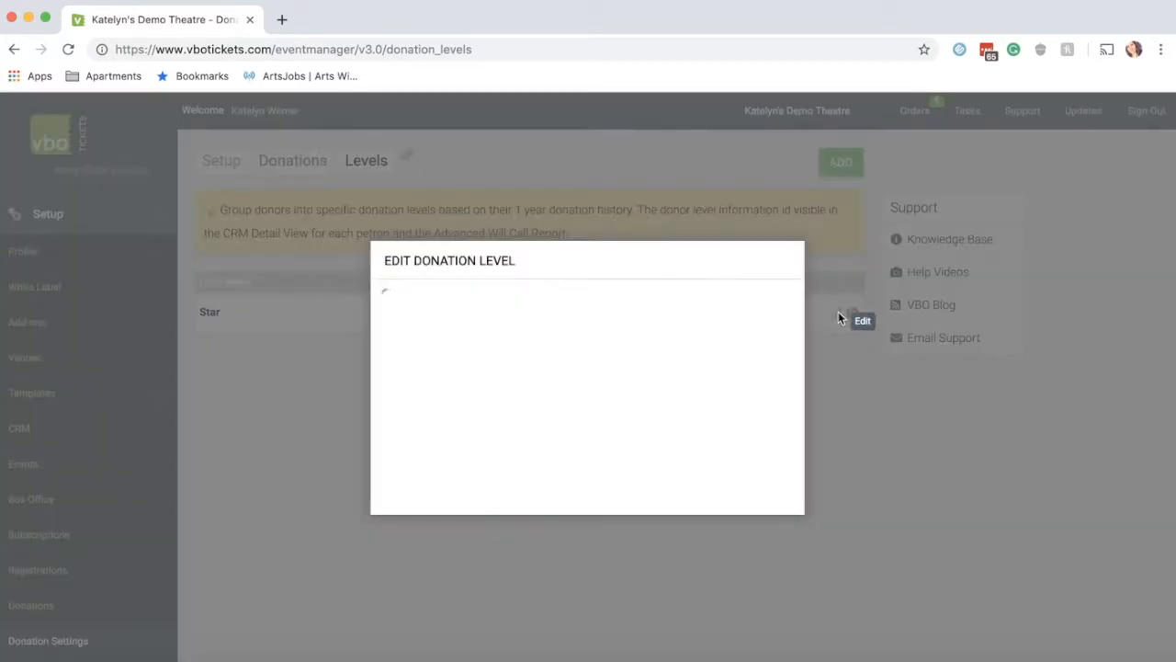
{"action": "left_click", "coordinate": [573, 406]}
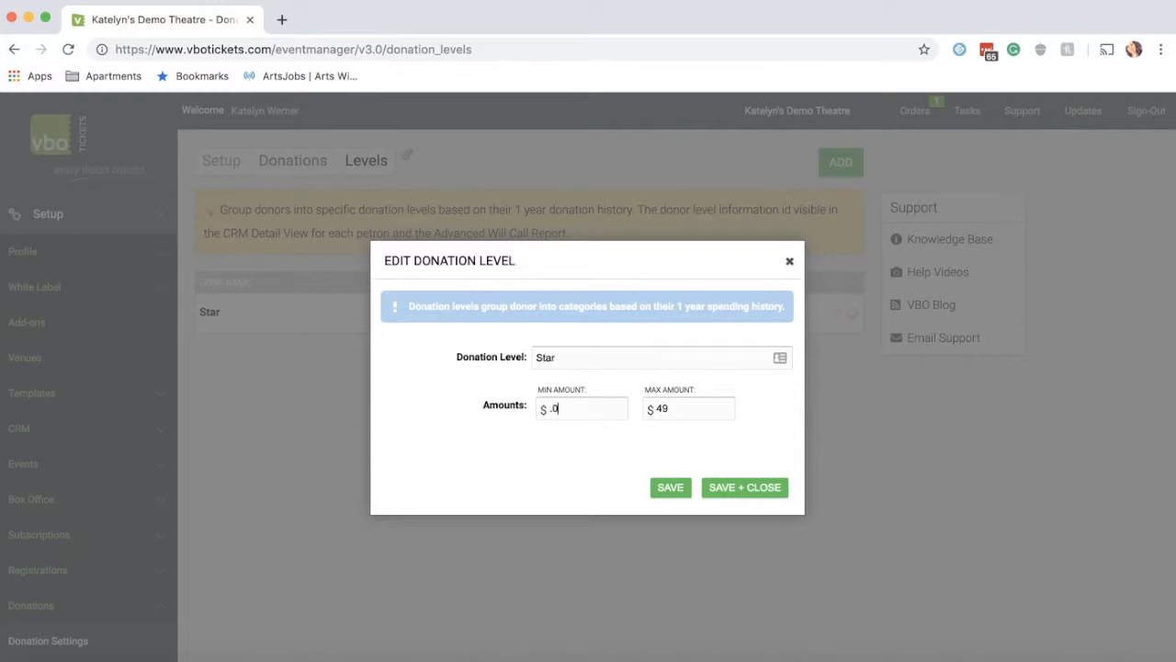
{"action": "left_click", "coordinate": [679, 415]}
{"action": "key", "text": "BackSpace"}
{"action": "key", "text": "BackSpace"}
{"action": "left_click", "coordinate": [769, 493]}
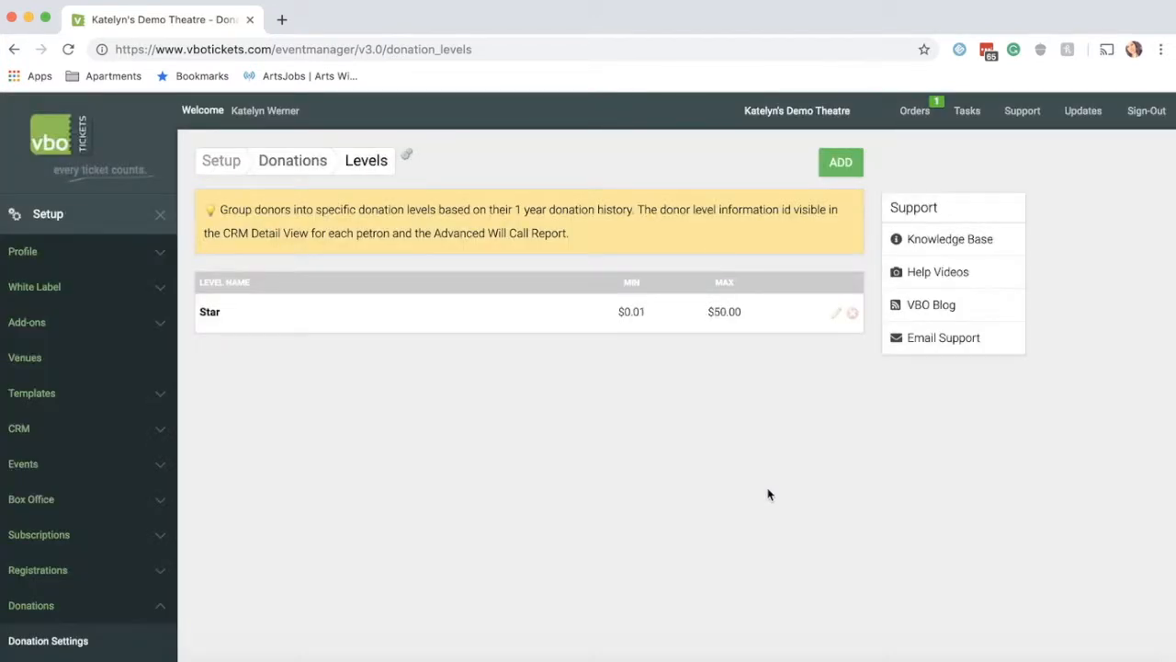
Step: Add a Performer donation level covering $50.01 to $100.00
{"action": "left_click", "coordinate": [838, 164]}
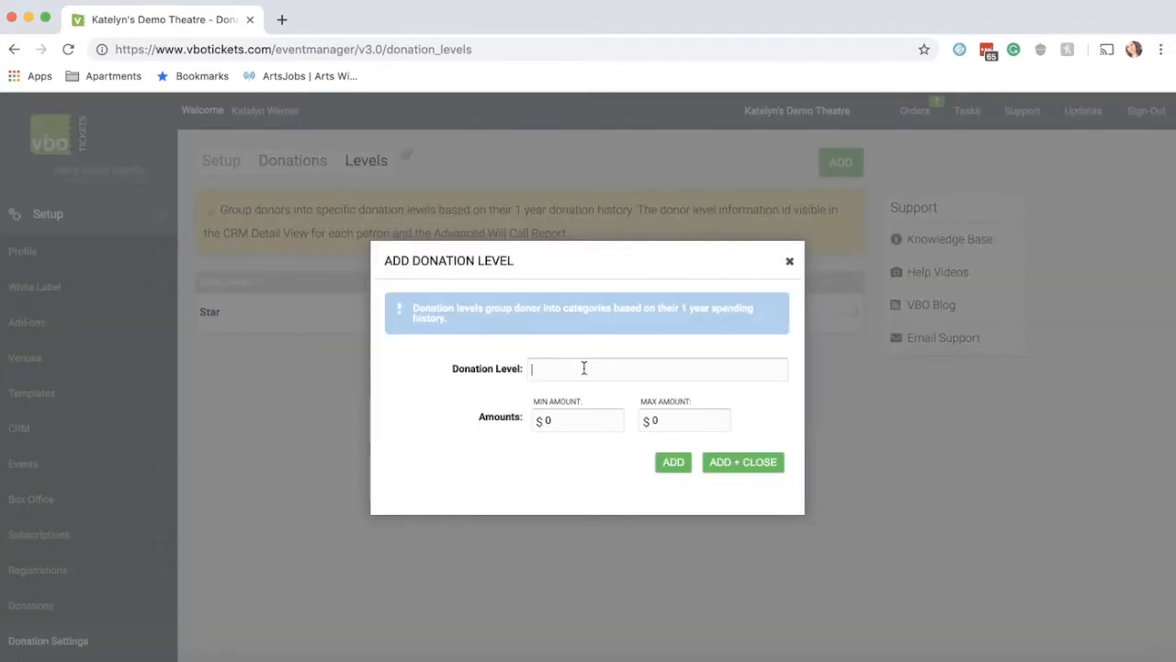
{"action": "type", "text": "Performer"}
{"action": "left_click", "coordinate": [561, 419]}
{"action": "left_click", "coordinate": [715, 423]}
{"action": "type", "text": "51.01"}
{"action": "left_click", "coordinate": [770, 465]}
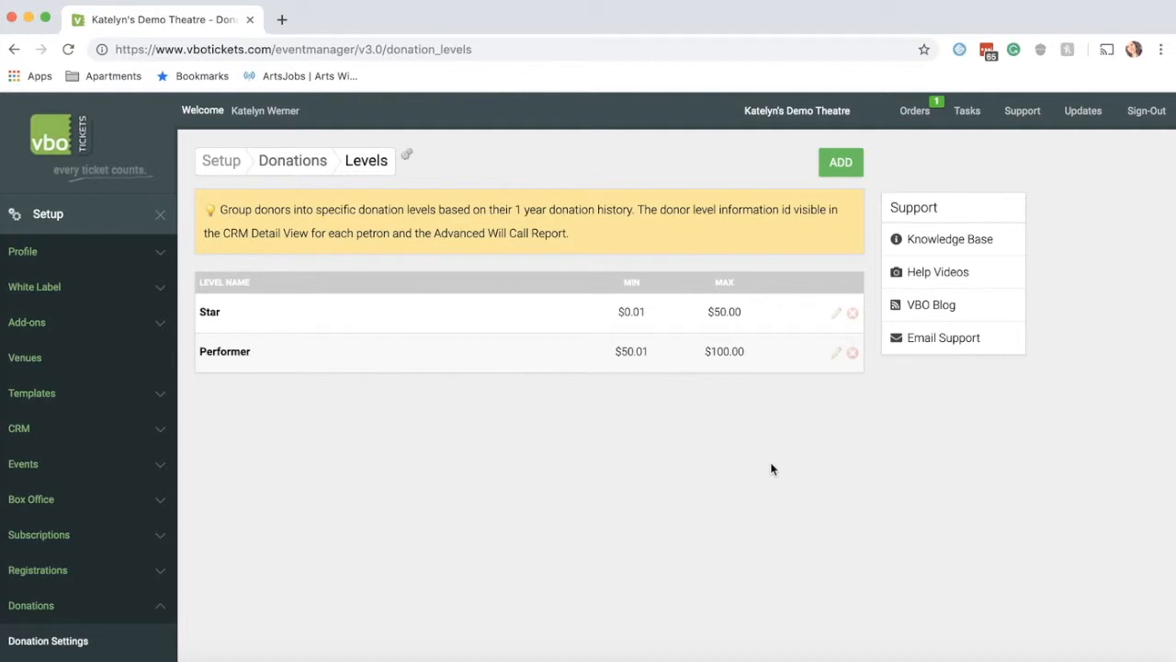
Step: Add a Director level with a $100.01 minimum and $500.00 maximum
{"action": "left_click", "coordinate": [840, 163]}
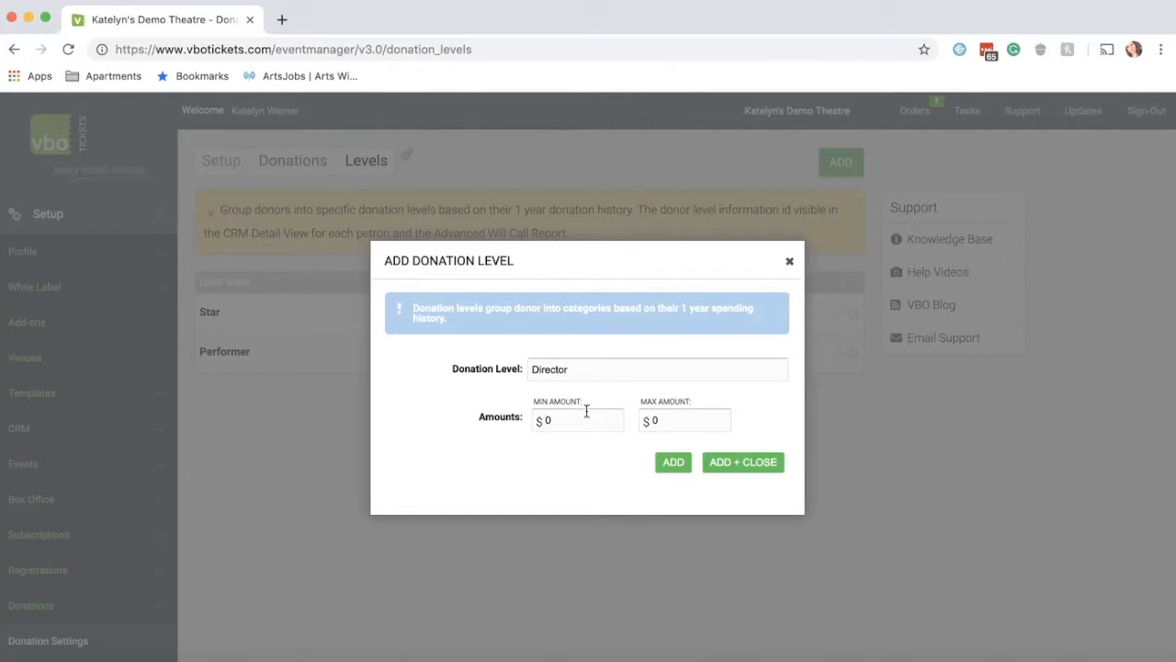
{"action": "left_click", "coordinate": [548, 420]}
{"action": "type", "text": "1"}
{"action": "left_click", "coordinate": [685, 419]}
{"action": "left_click", "coordinate": [763, 465]}
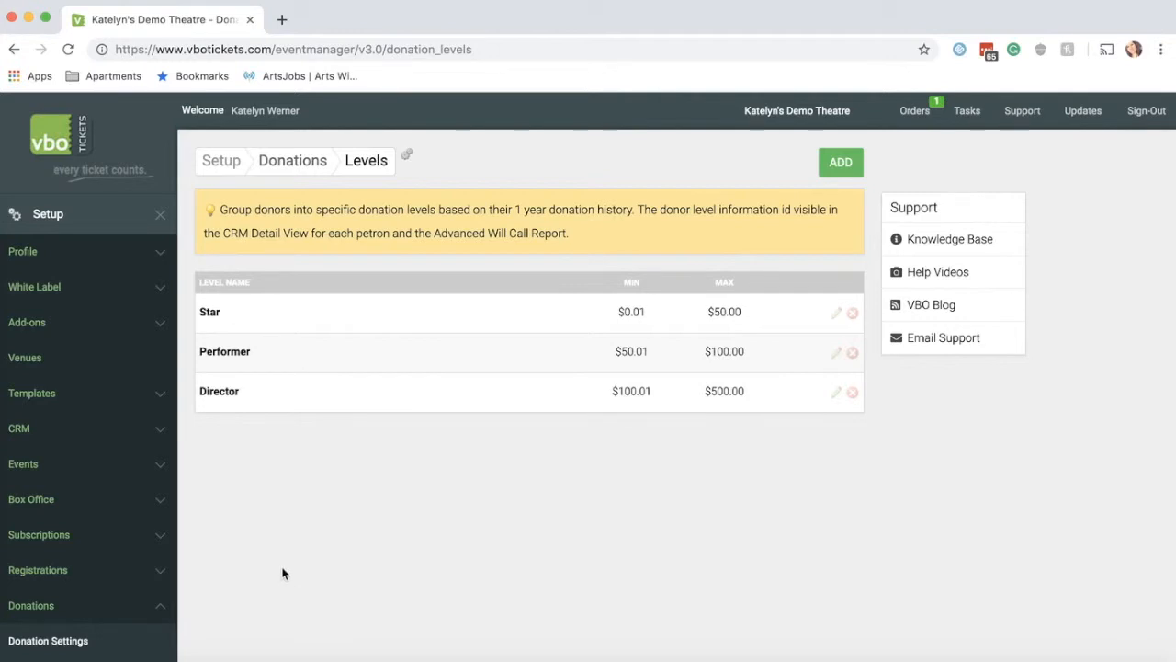
{"action": "scroll", "coordinate": [283, 571], "scroll_direction": "down", "scroll_amount": 5}
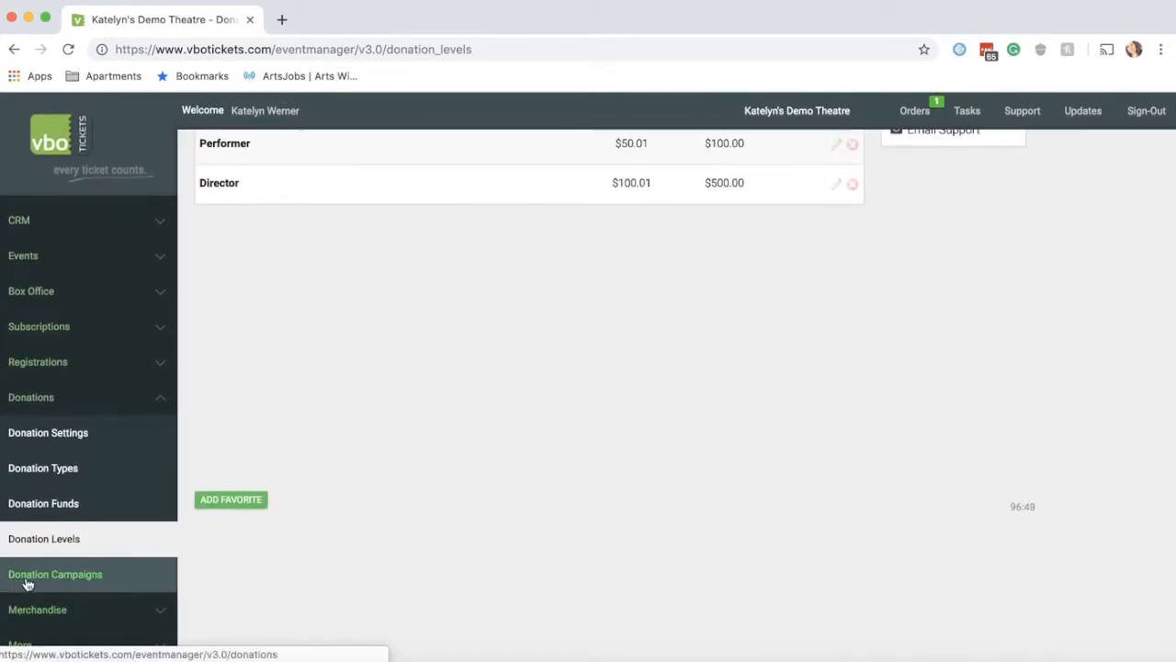
Step: Go to Donation Campaigns and check the Default campaign's gear menu options
{"action": "left_click", "coordinate": [96, 580]}
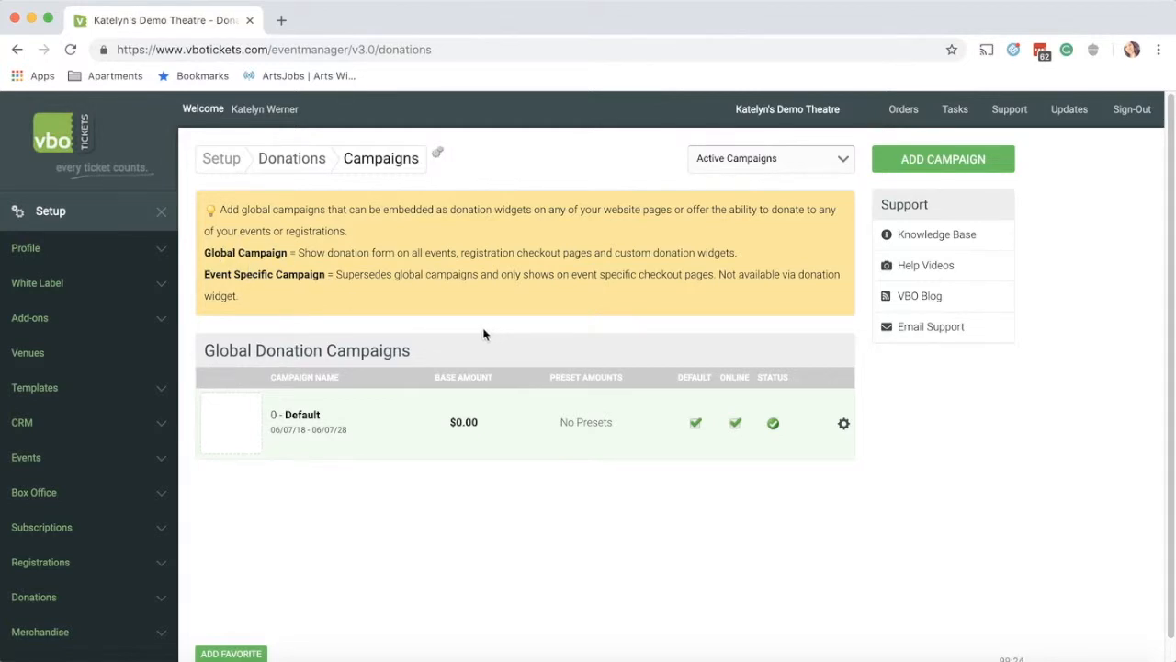
{"action": "scroll", "coordinate": [763, 315], "scroll_direction": "down", "scroll_amount": 1}
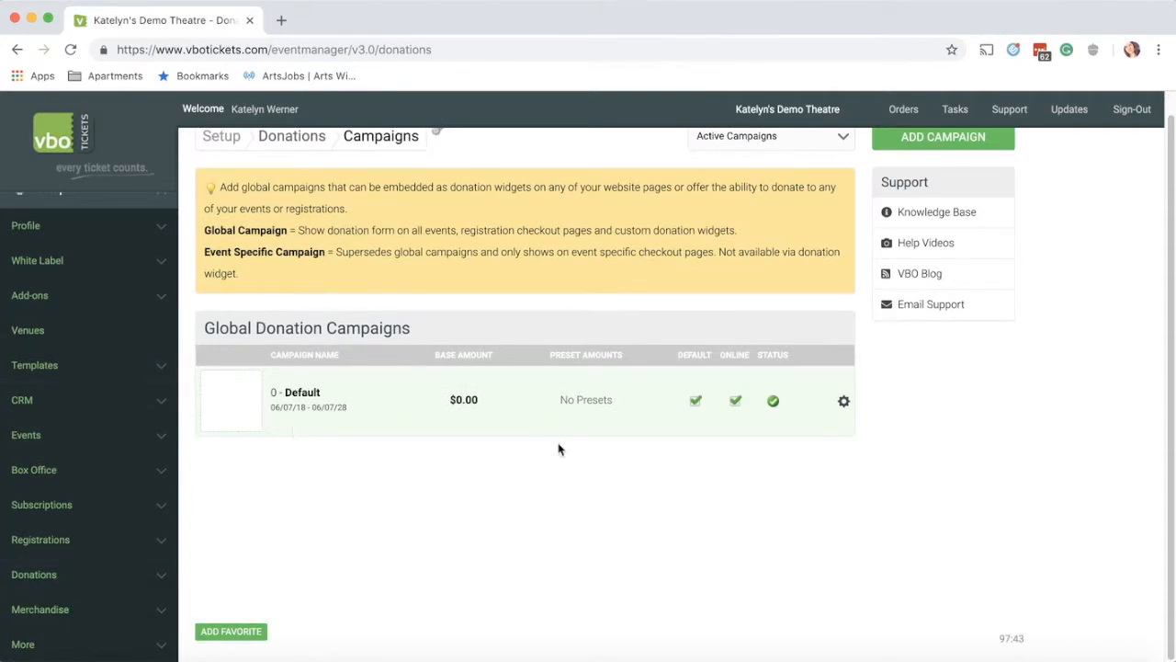
{"action": "left_click", "coordinate": [846, 402]}
{"action": "left_click", "coordinate": [844, 402]}
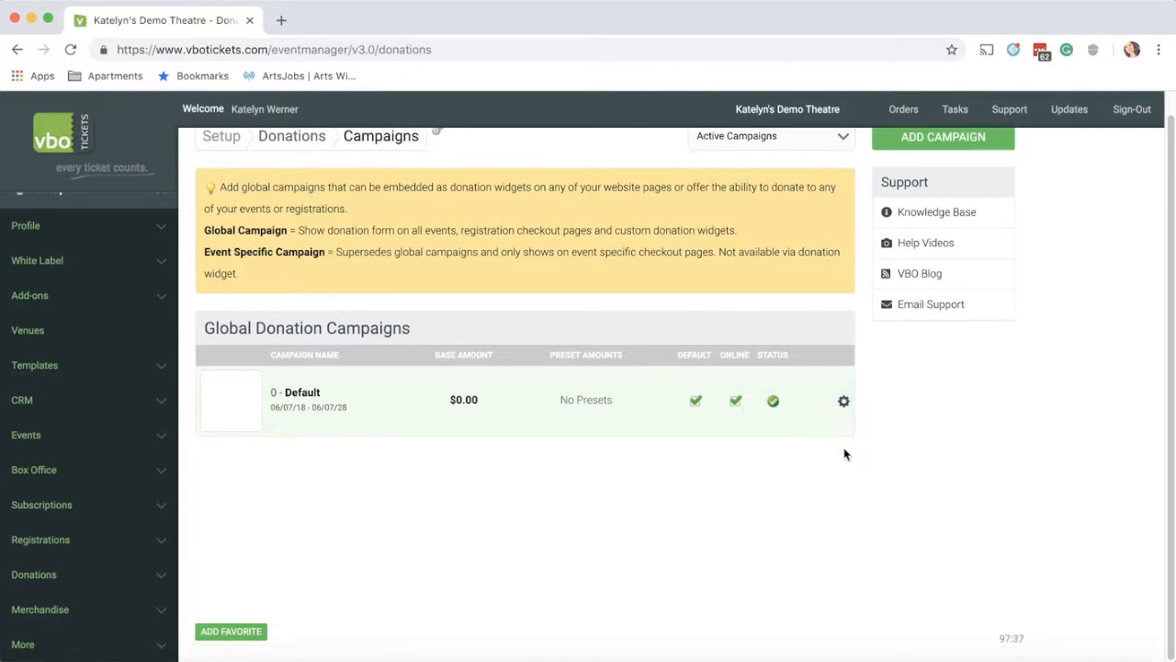
{"action": "left_click", "coordinate": [845, 401]}
{"action": "scroll", "coordinate": [846, 423], "scroll_direction": "up", "scroll_amount": 1}
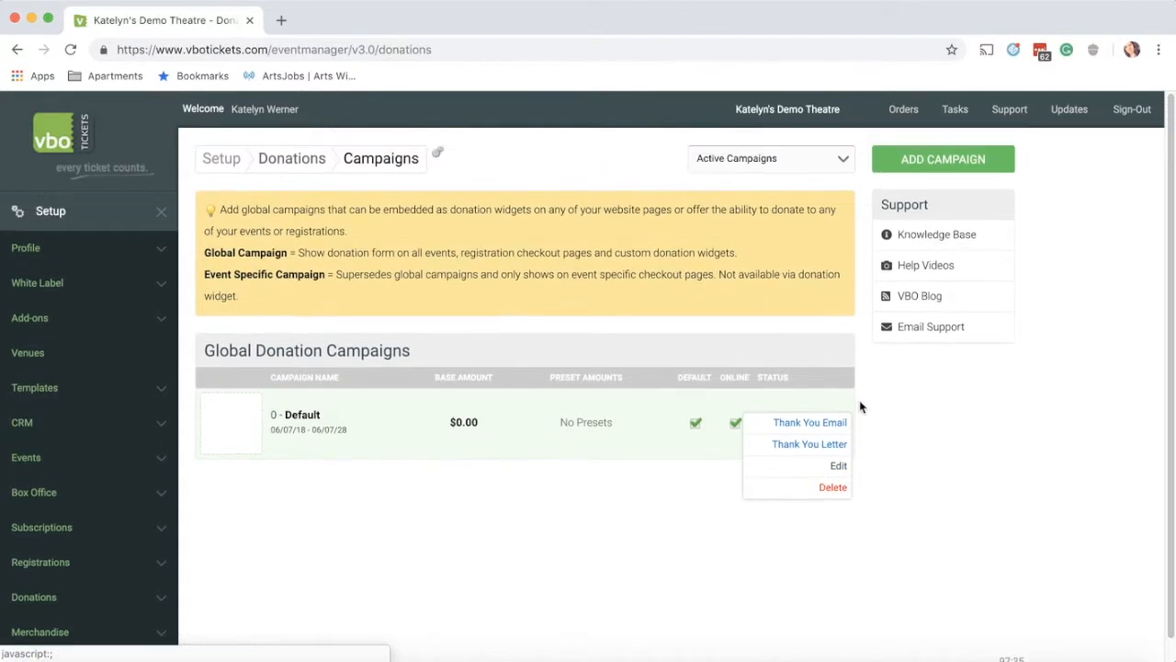
Step: Start a new campaign named 'Support the Arts!' with popup off and no end date
{"action": "left_click", "coordinate": [957, 159]}
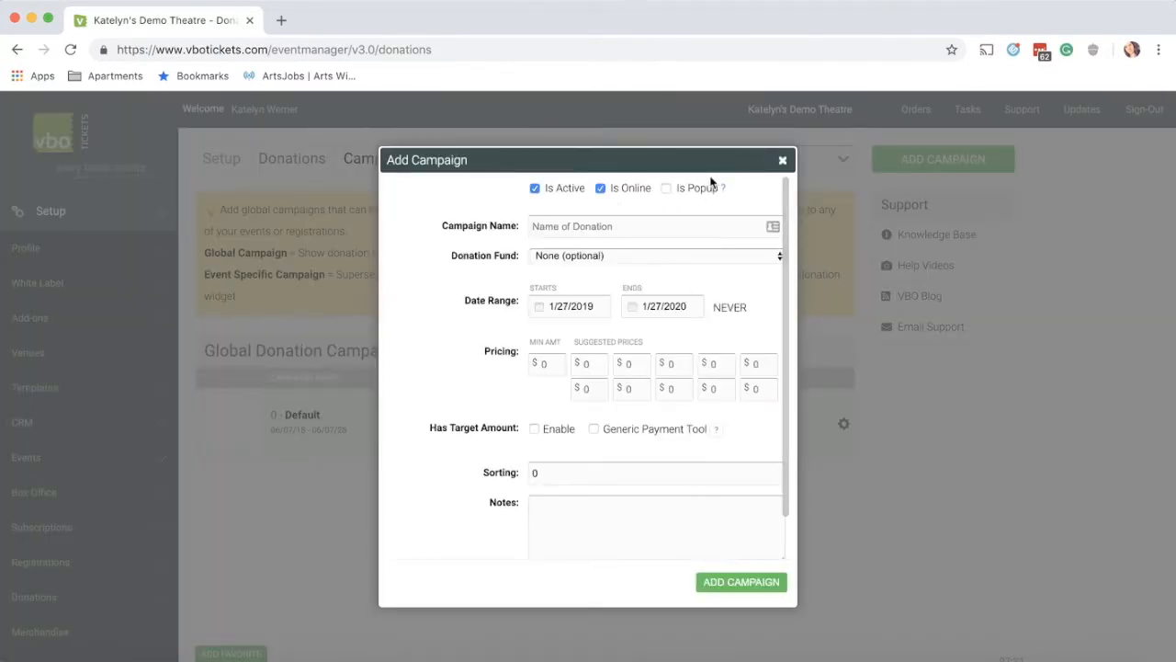
{"action": "left_click", "coordinate": [666, 190]}
{"action": "left_click", "coordinate": [667, 189]}
{"action": "type", "text": "Support the Arts!"}
{"action": "left_click", "coordinate": [734, 313]}
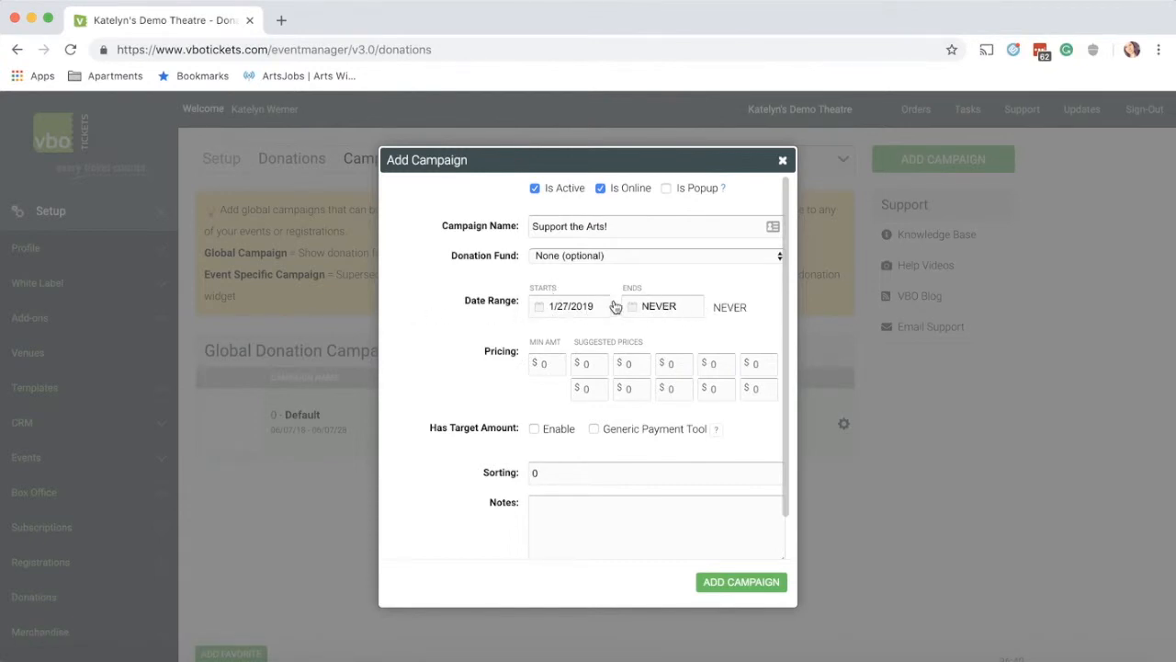
Step: Enter a $1 minimum and $1, $5, $25, $50 suggested amounts, then create the campaign
{"action": "scroll", "coordinate": [491, 326], "scroll_direction": "down", "scroll_amount": 1}
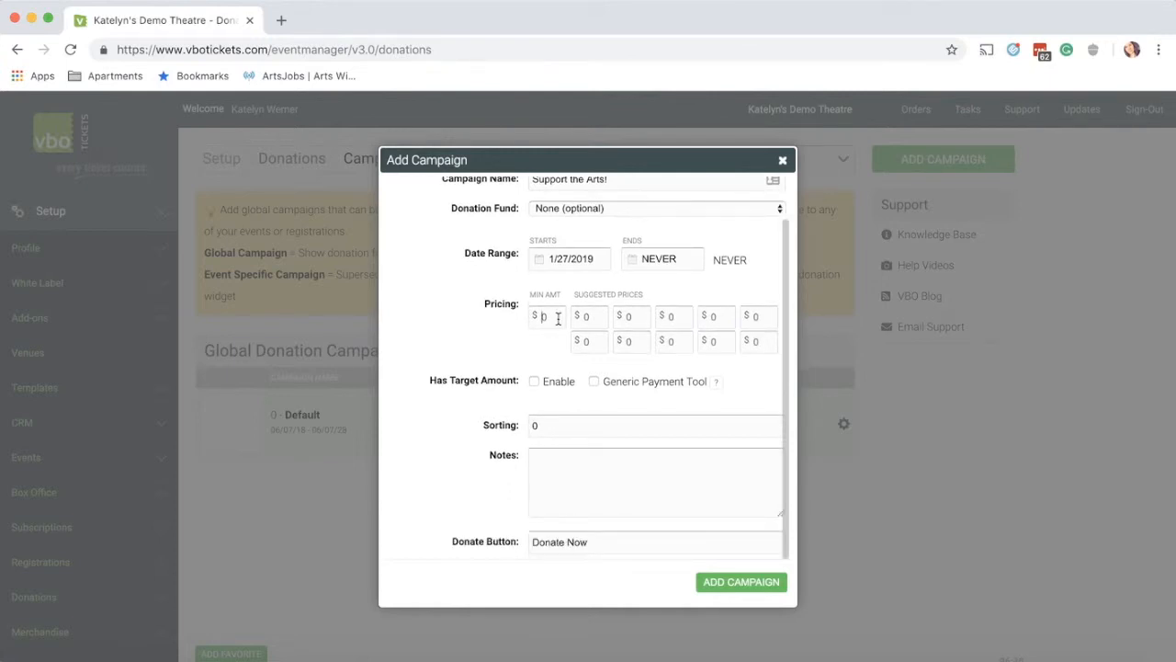
{"action": "type", "text": "1"}
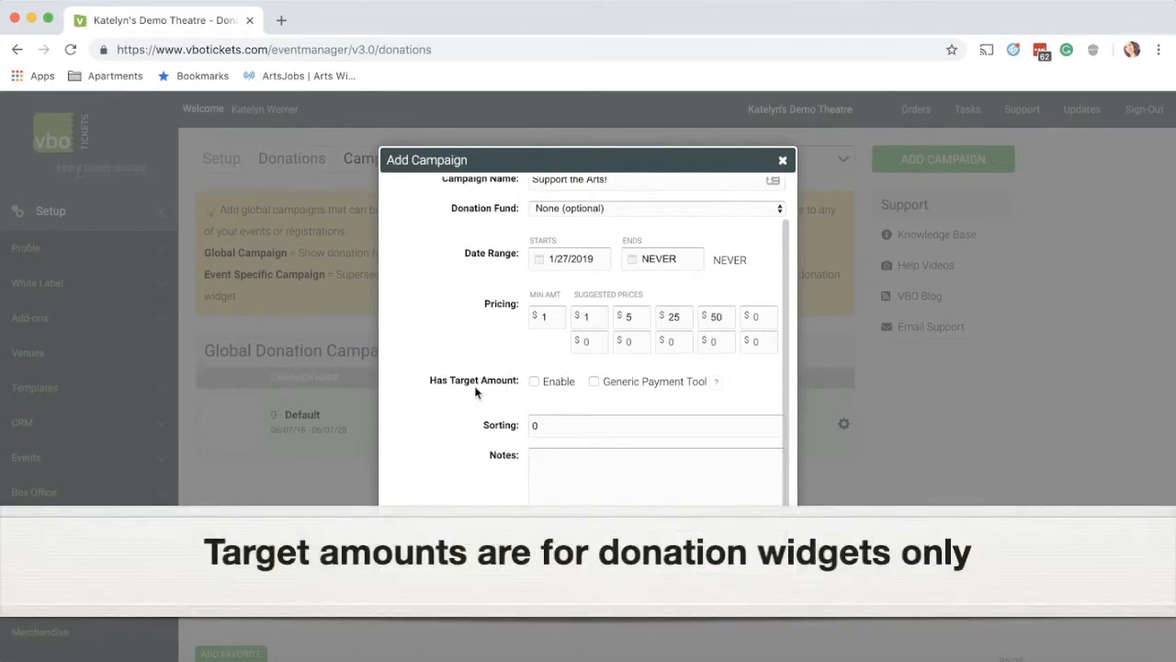
{"action": "scroll", "coordinate": [475, 391], "scroll_direction": "up", "scroll_amount": 1}
{"action": "scroll", "coordinate": [475, 391], "scroll_direction": "down", "scroll_amount": 1}
{"action": "left_click", "coordinate": [623, 470]}
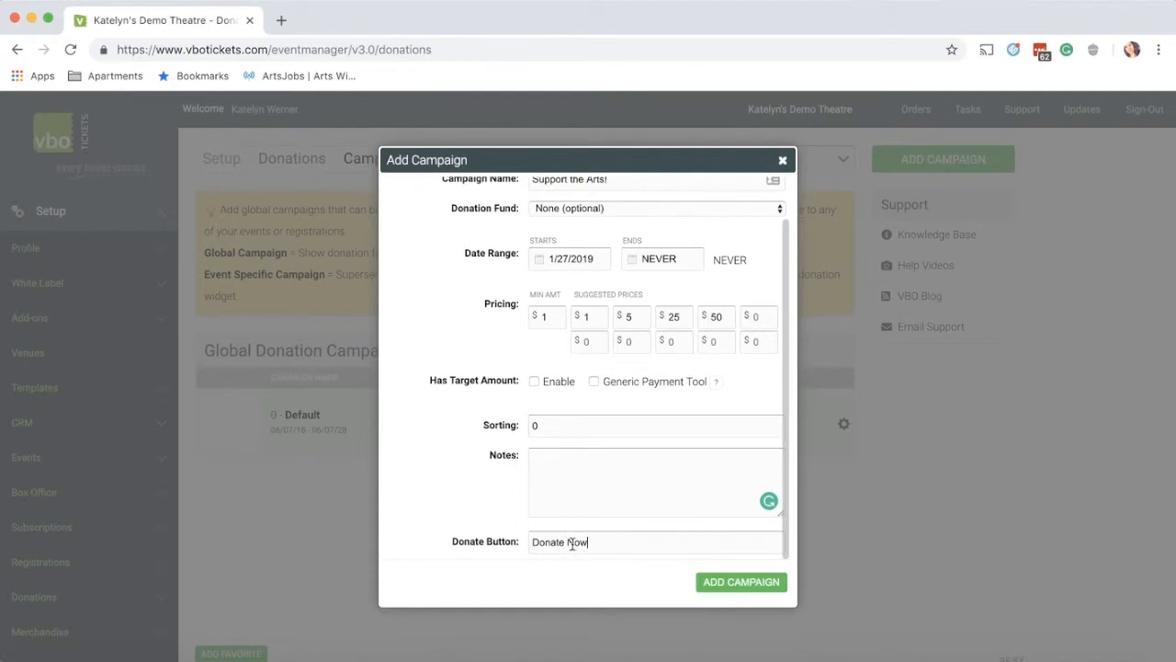
{"action": "left_click_drag", "start_coordinate": [571, 543], "coordinate": [525, 549]}
{"action": "left_click", "coordinate": [477, 499]}
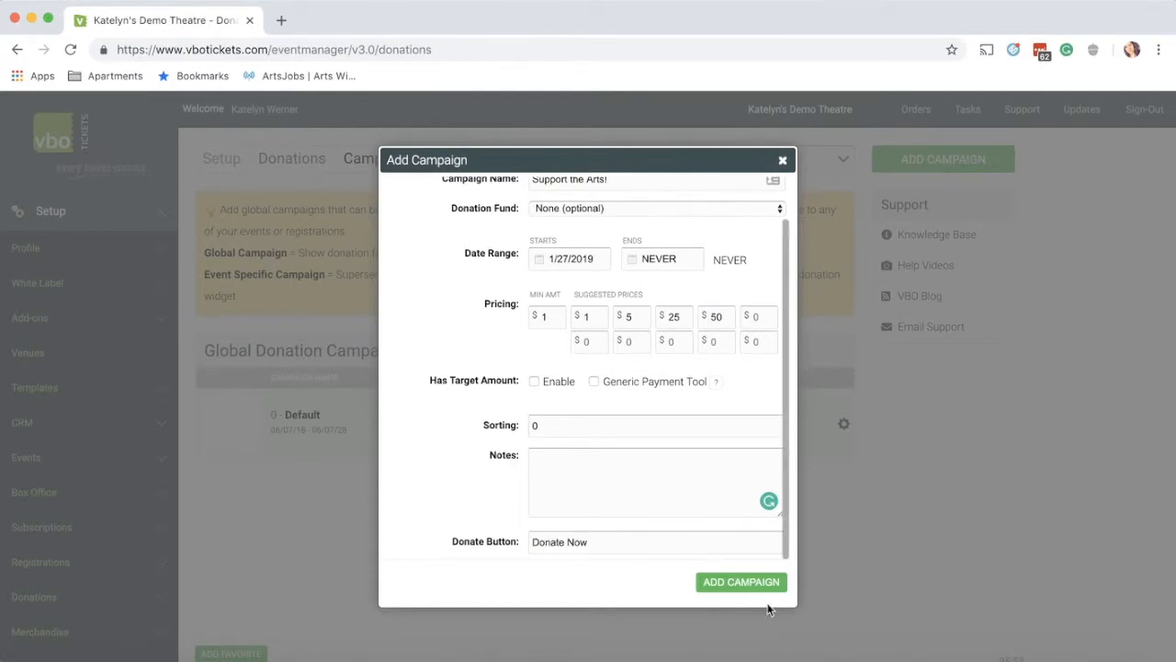
{"action": "left_click", "coordinate": [742, 583]}
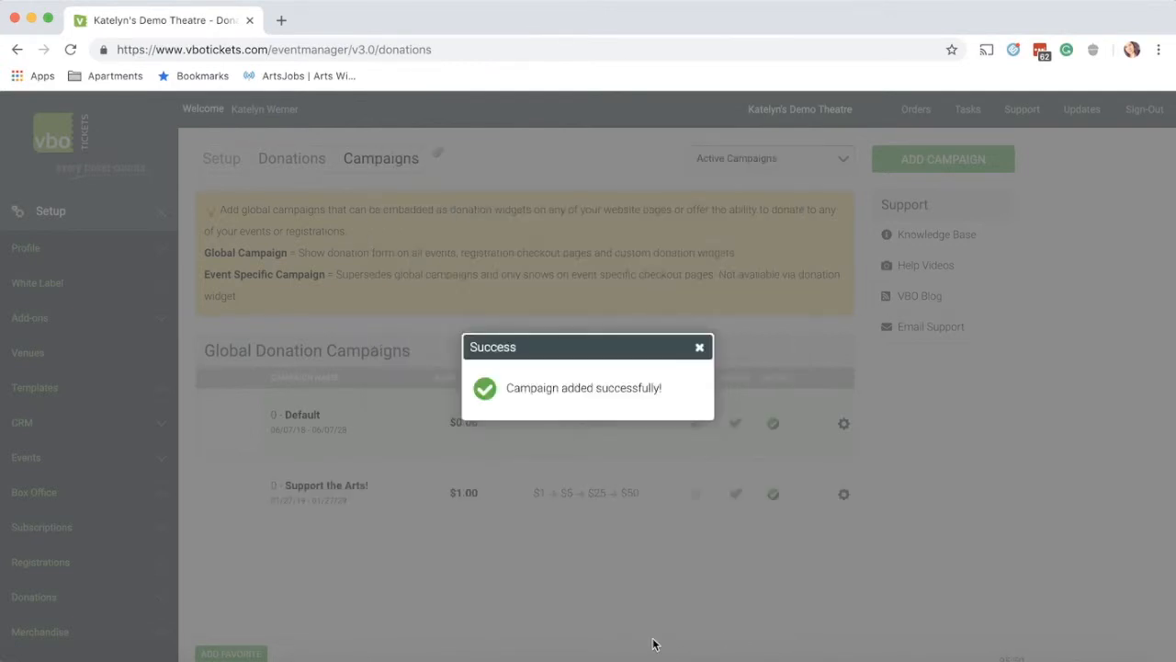
{"action": "left_click", "coordinate": [700, 348]}
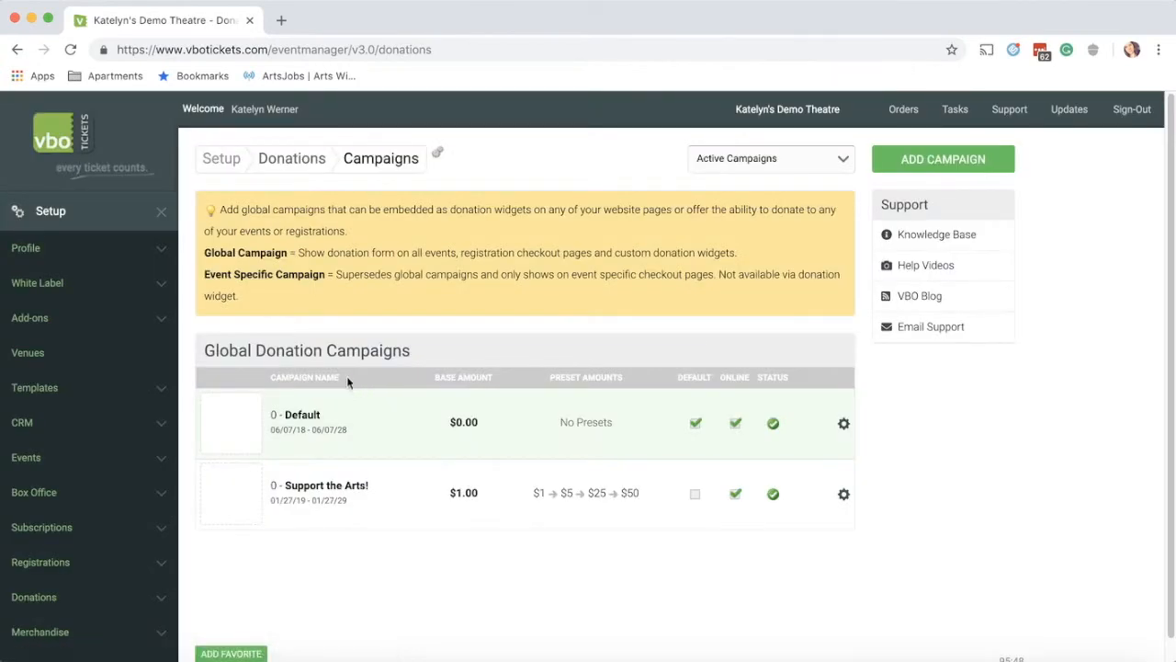
Step: Edit the Support the Arts! campaign and tie it to the Reserved Seating 3 event
{"action": "left_click", "coordinate": [845, 496]}
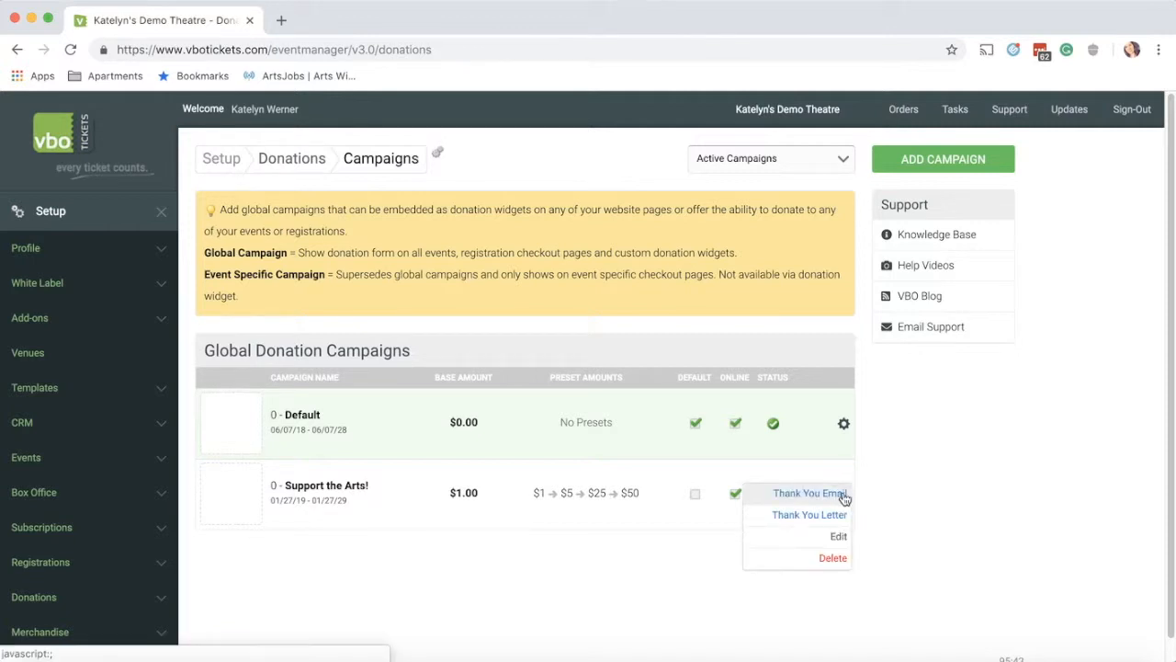
{"action": "left_click", "coordinate": [828, 539]}
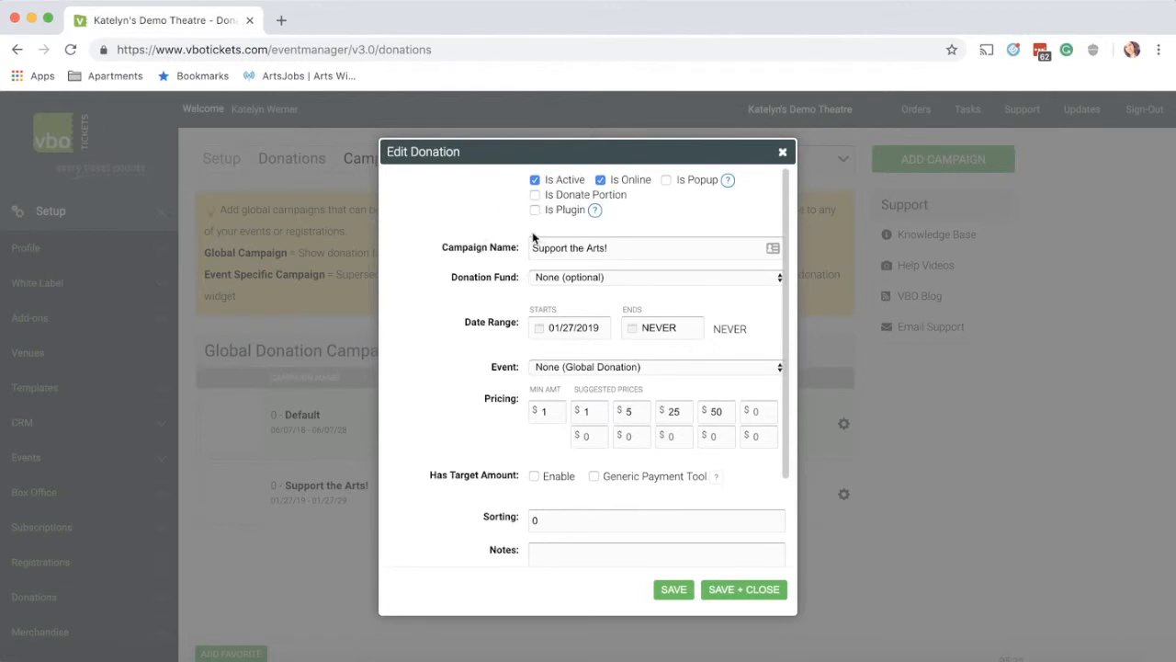
{"action": "scroll", "coordinate": [489, 265], "scroll_direction": "down", "scroll_amount": 2}
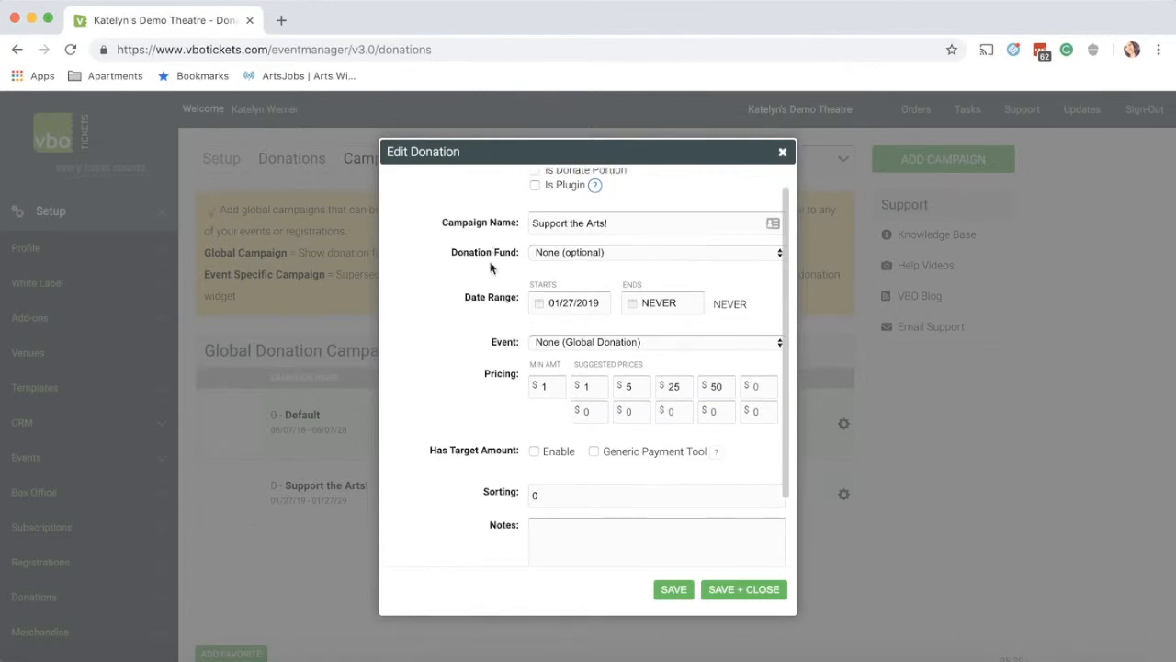
{"action": "scroll", "coordinate": [489, 265], "scroll_direction": "down", "scroll_amount": 1}
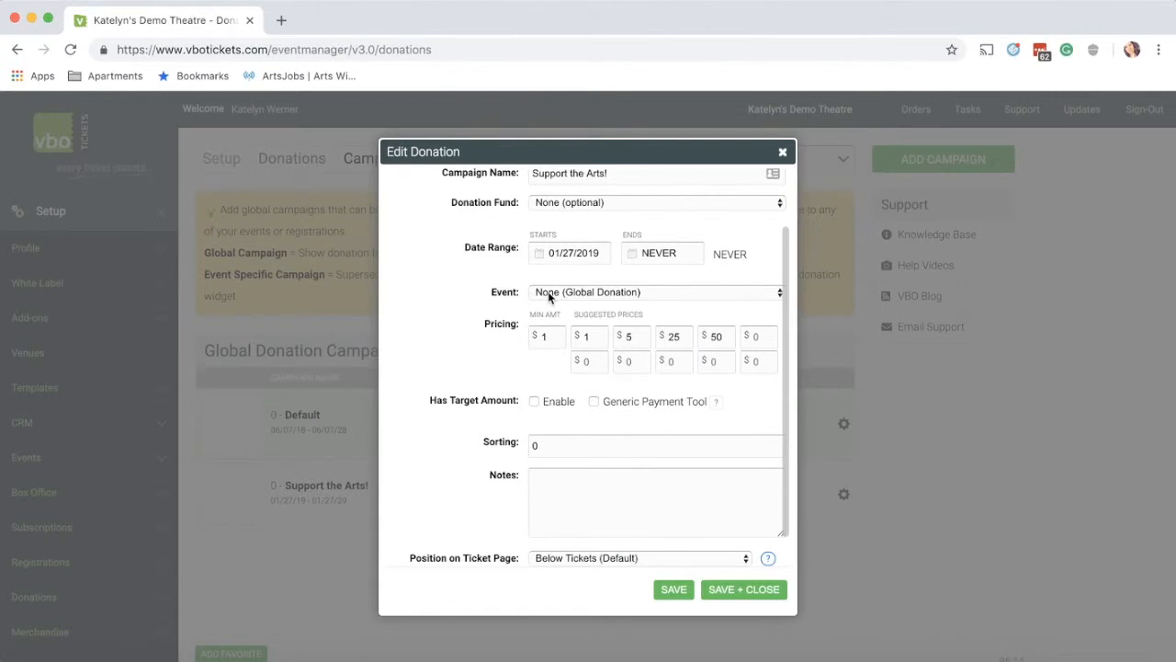
{"action": "left_click", "coordinate": [632, 293]}
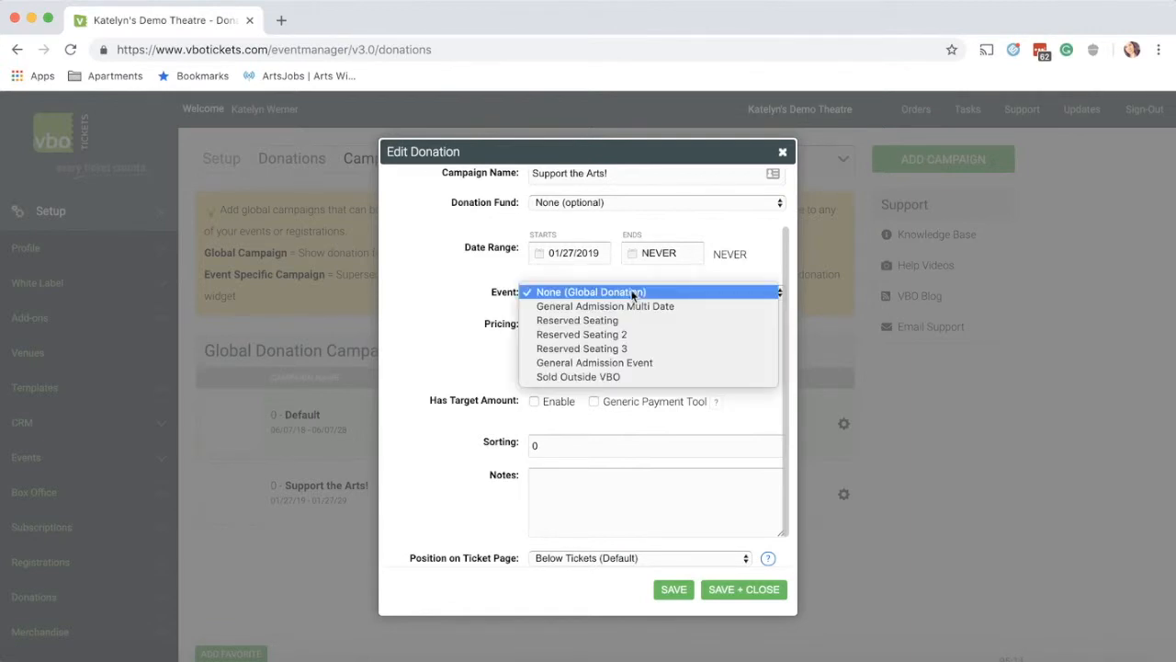
{"action": "left_click", "coordinate": [614, 349]}
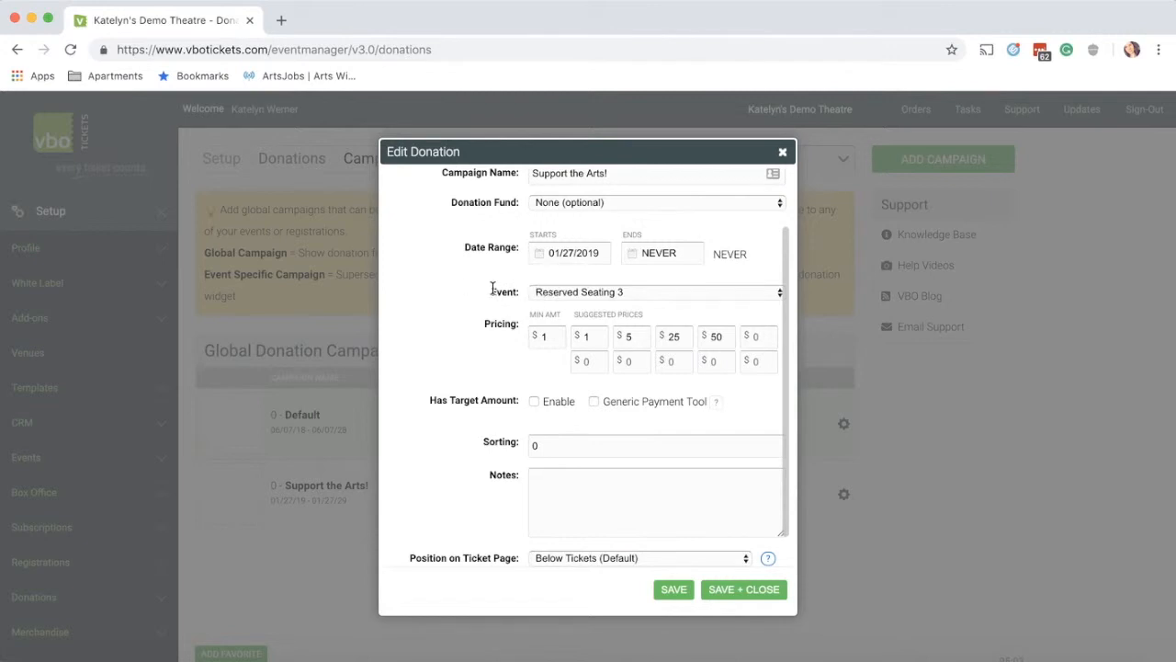
Step: Keep the ticket-page position as Below Tickets (Default) and save the campaign
{"action": "scroll", "coordinate": [463, 346], "scroll_direction": "down", "scroll_amount": 1}
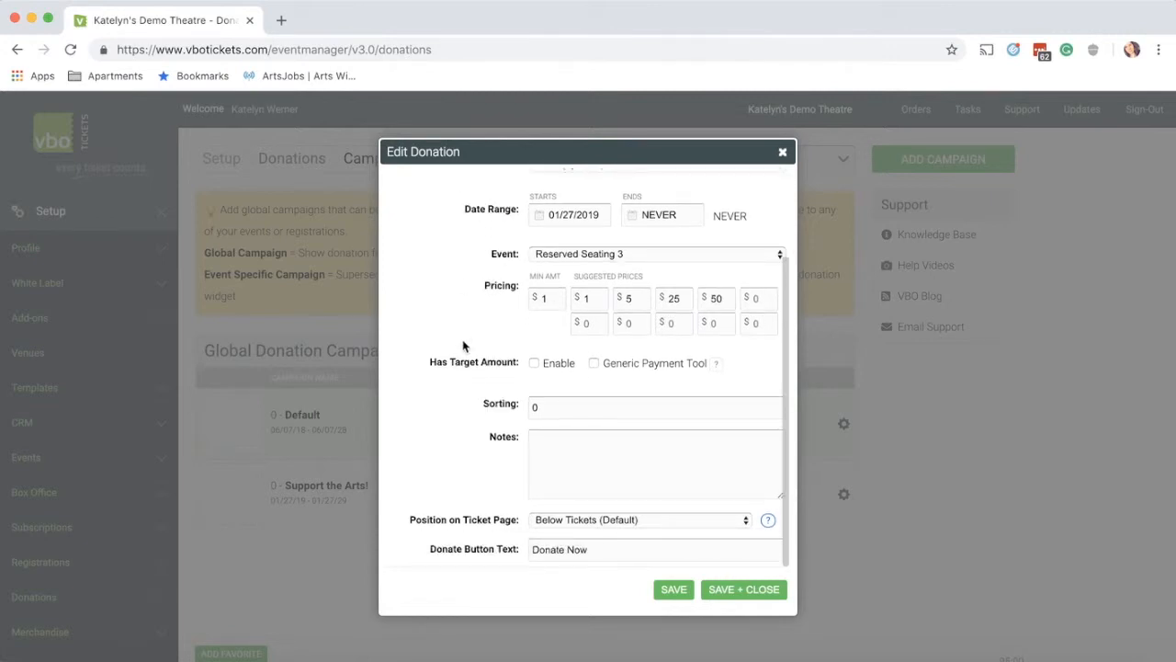
{"action": "left_click", "coordinate": [608, 522]}
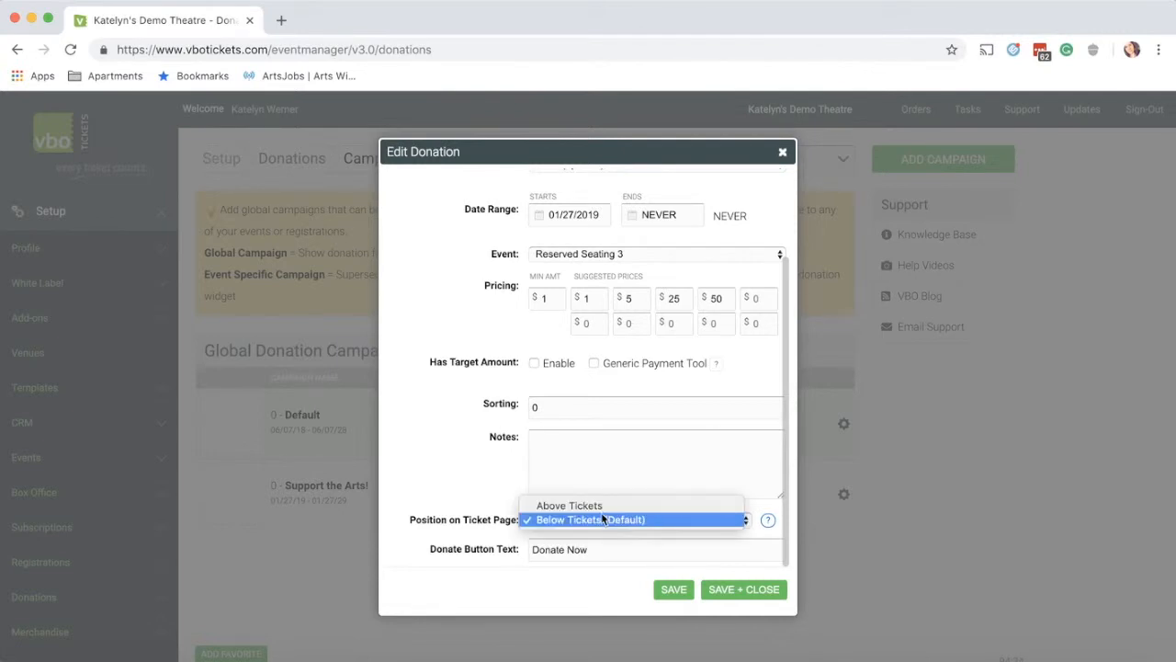
{"action": "left_click", "coordinate": [482, 465]}
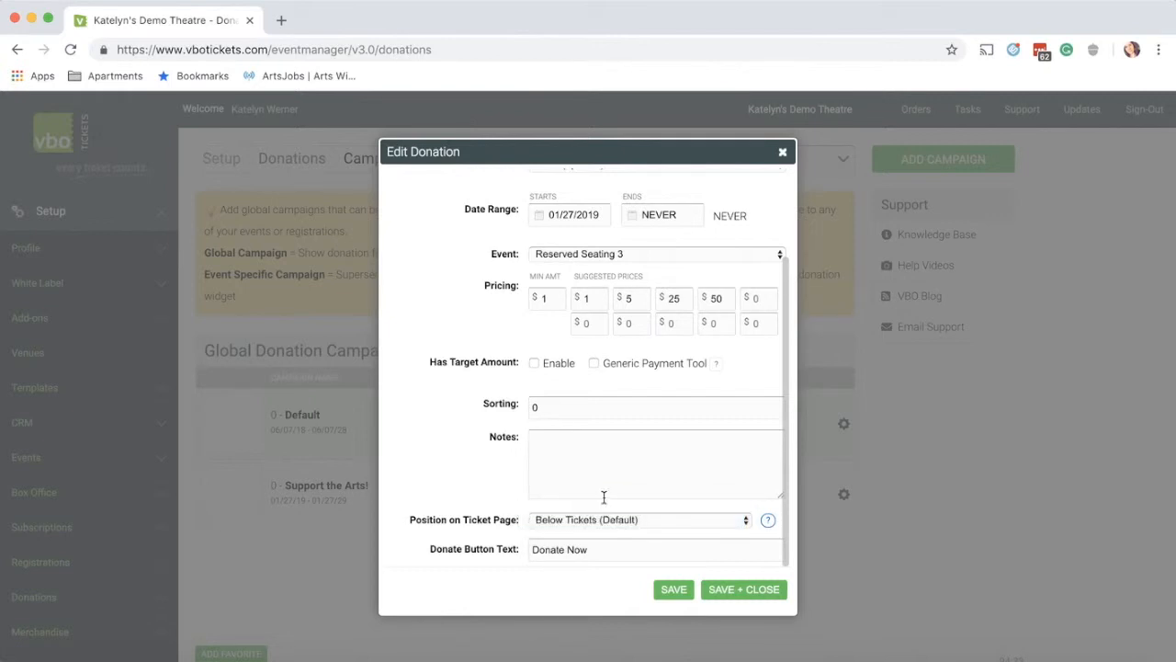
{"action": "left_click", "coordinate": [761, 595]}
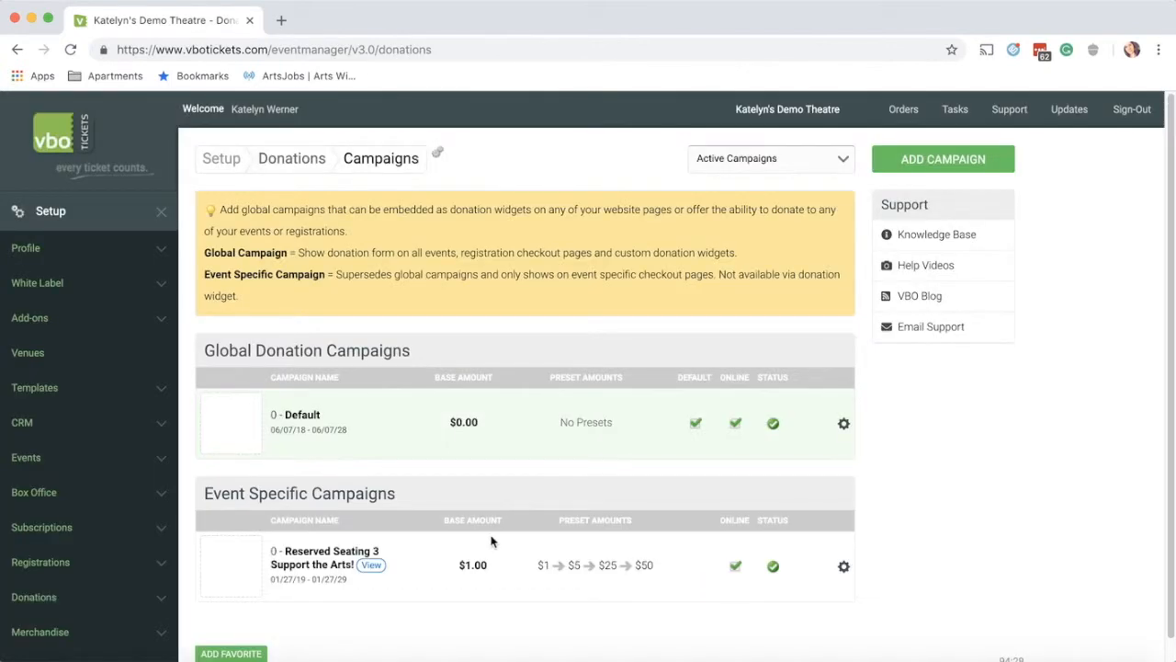
Step: Check the Default campaign's picture settings without uploading, then view Reserved Seating 3's tickets page
{"action": "scroll", "coordinate": [496, 543], "scroll_direction": "down", "scroll_amount": 1}
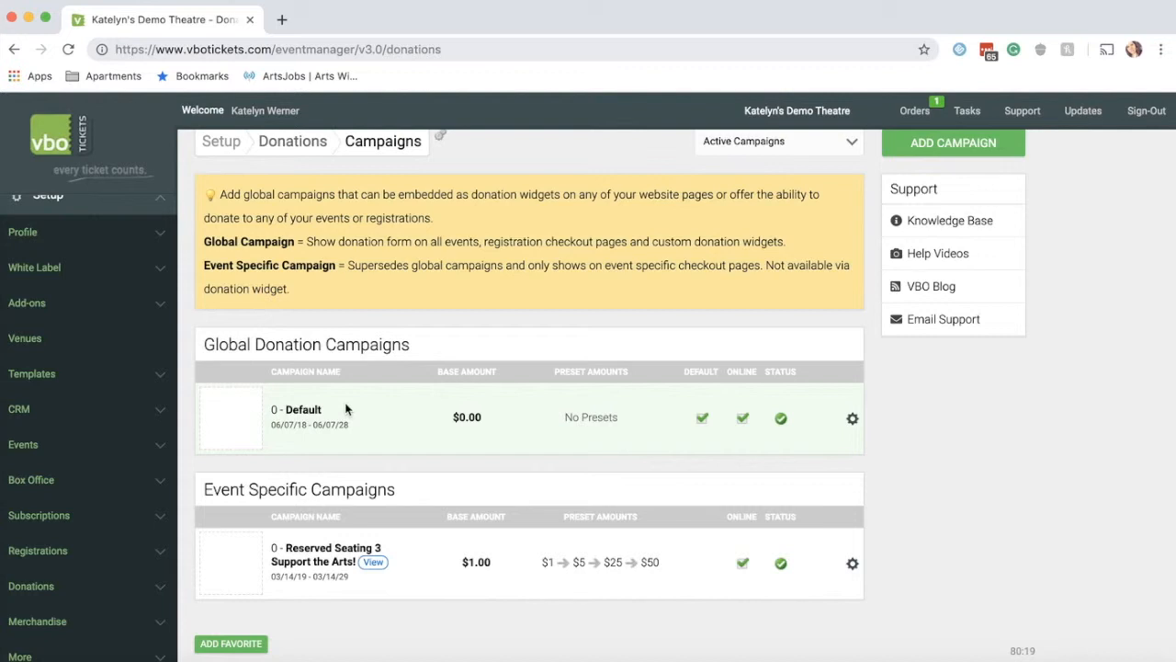
{"action": "mouse_move", "coordinate": [211, 411]}
{"action": "left_click", "coordinate": [238, 412]}
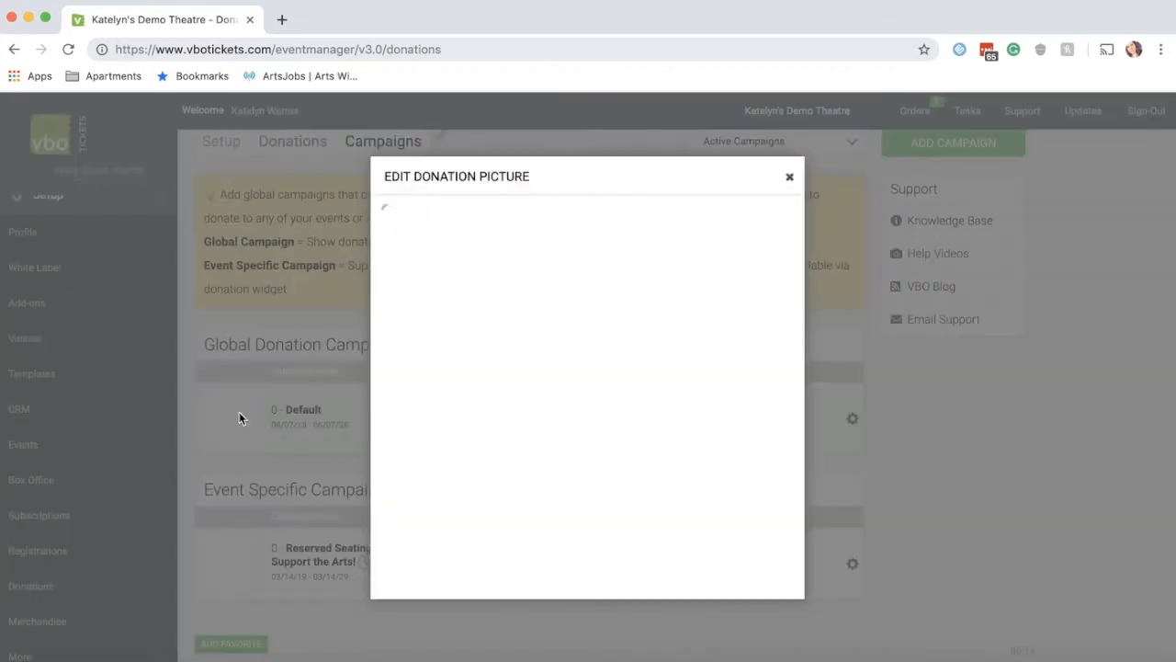
{"action": "scroll", "coordinate": [539, 454], "scroll_direction": "down", "scroll_amount": 2}
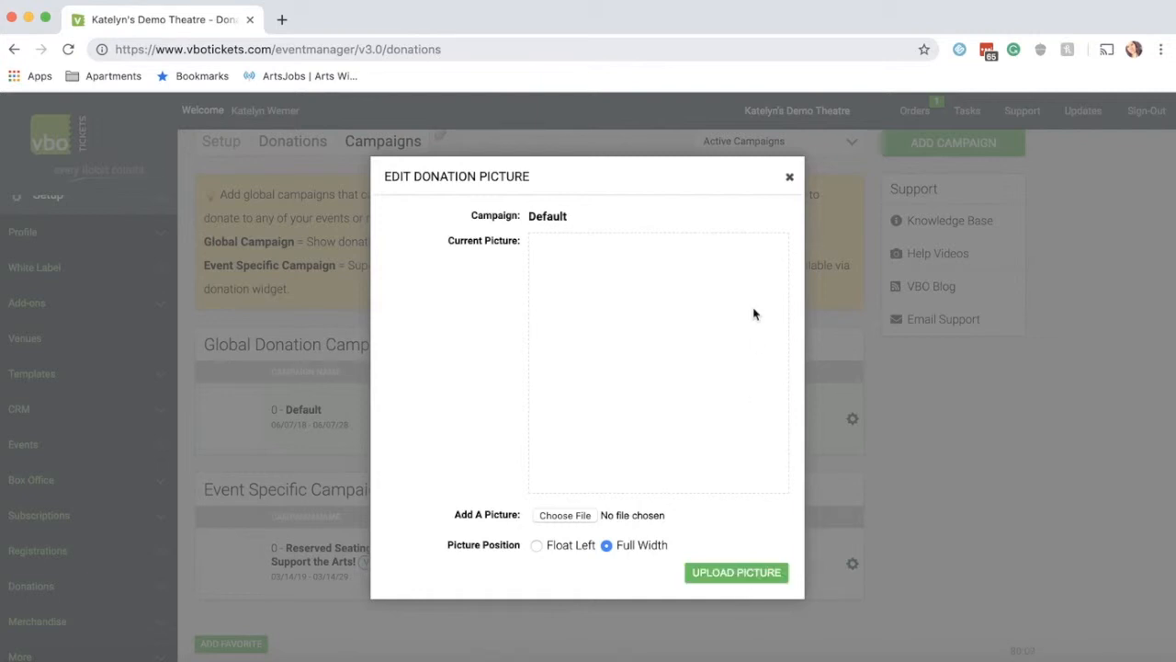
{"action": "left_click", "coordinate": [788, 179]}
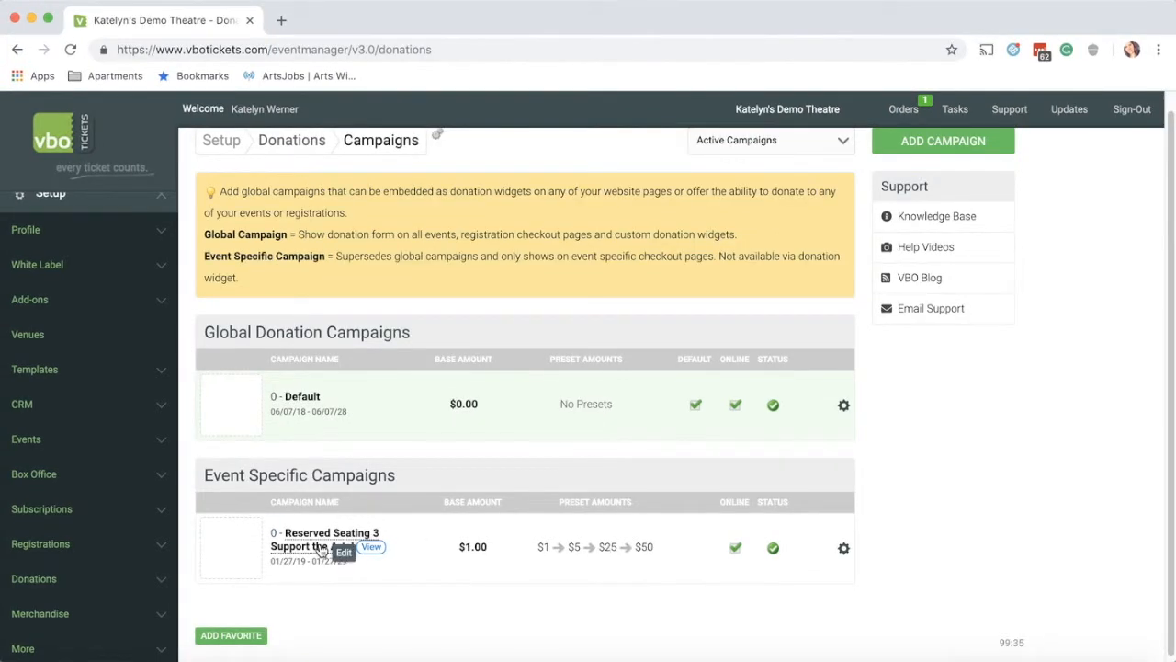
{"action": "left_click", "coordinate": [371, 547]}
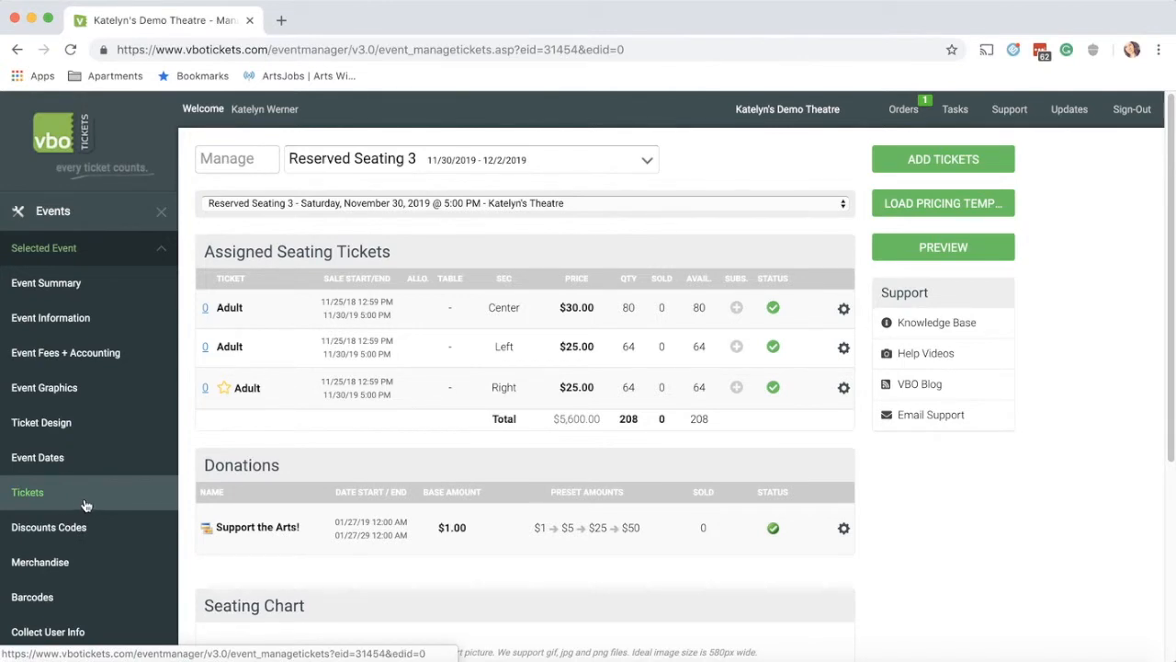
Step: Review the Support the Arts! donation settings without changes, then go to Event Information
{"action": "left_click", "coordinate": [85, 504]}
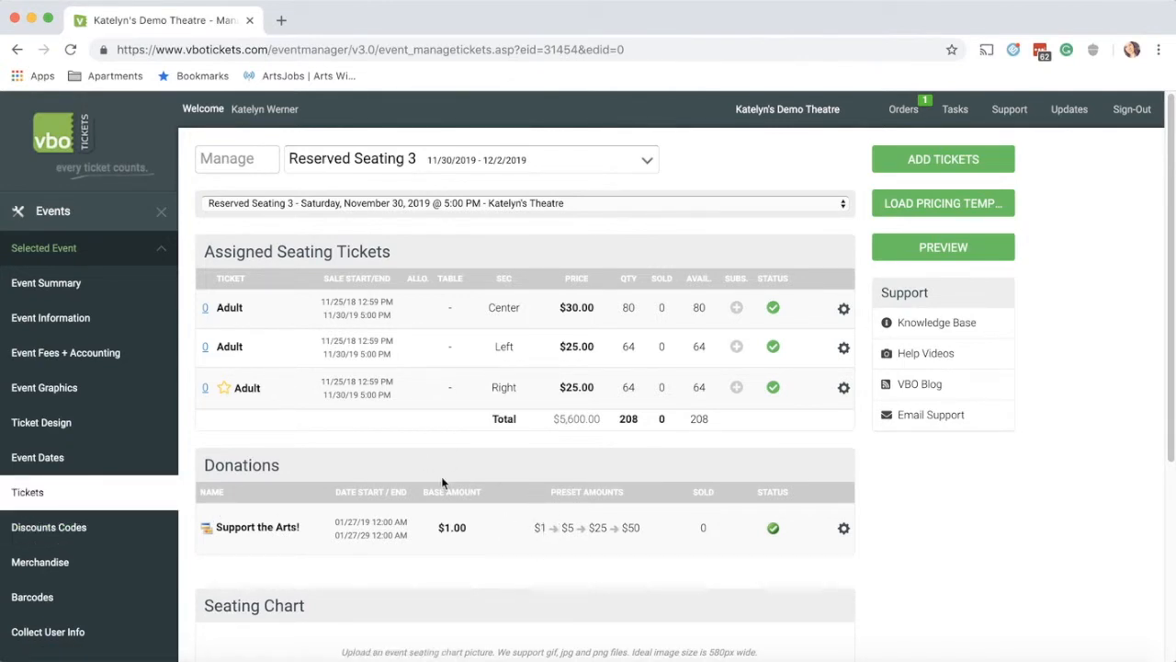
{"action": "left_click", "coordinate": [845, 531]}
{"action": "left_click", "coordinate": [833, 528]}
{"action": "scroll", "coordinate": [699, 294], "scroll_direction": "down", "scroll_amount": 3}
{"action": "scroll", "coordinate": [677, 303], "scroll_direction": "up", "scroll_amount": 3}
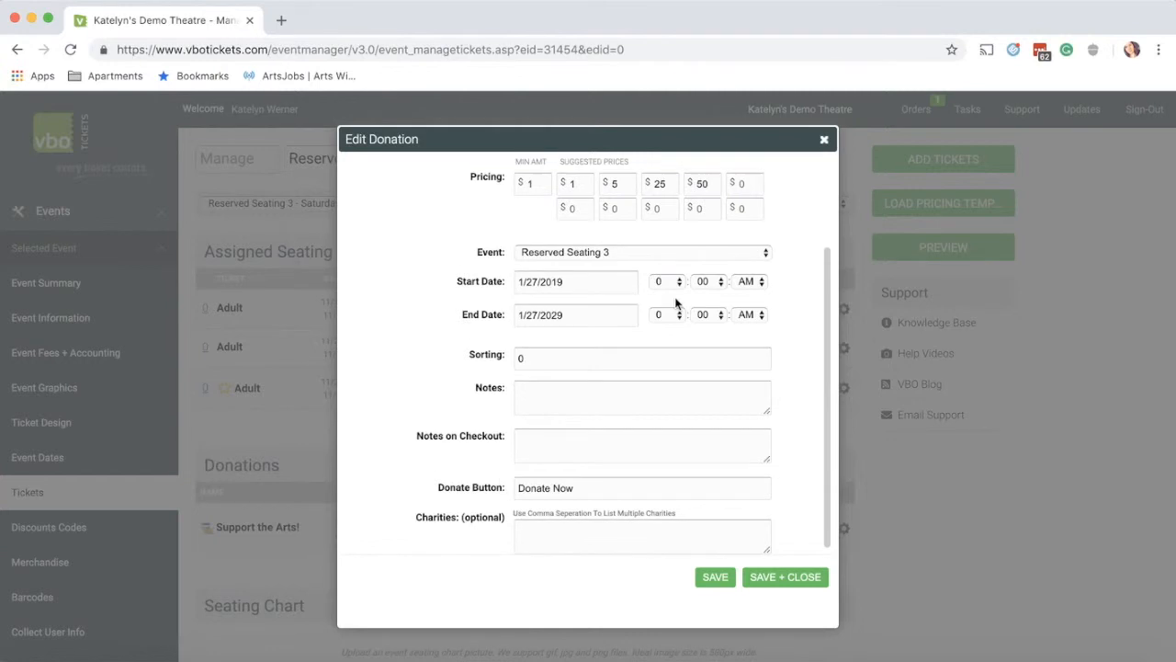
{"action": "left_click", "coordinate": [824, 139]}
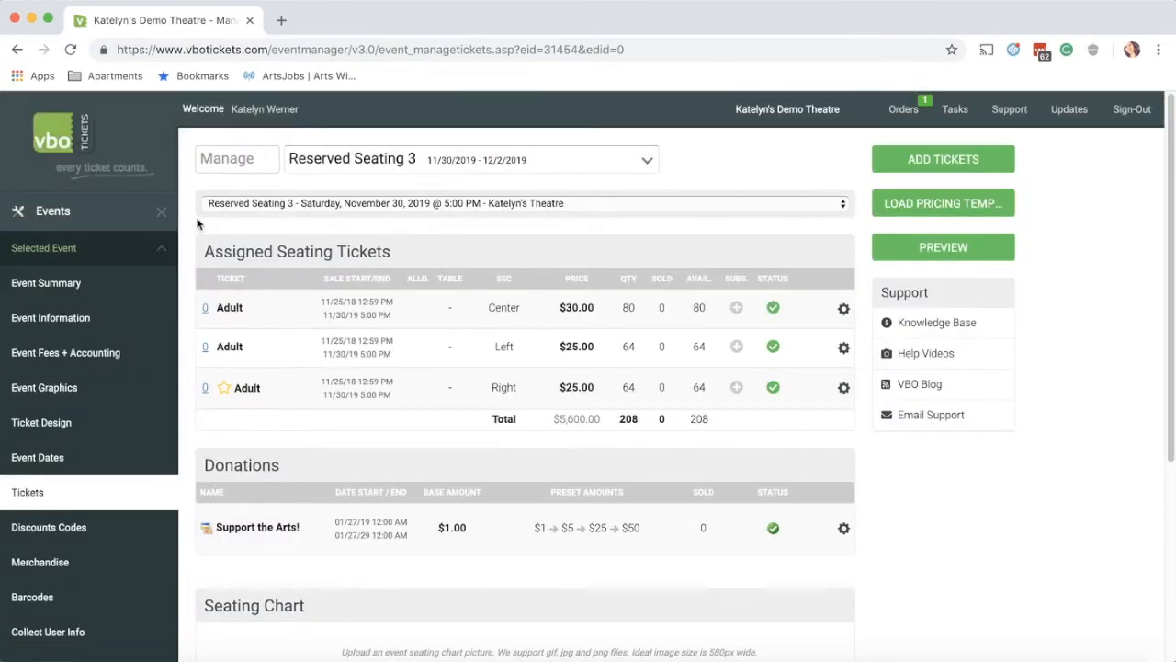
{"action": "left_click", "coordinate": [63, 321]}
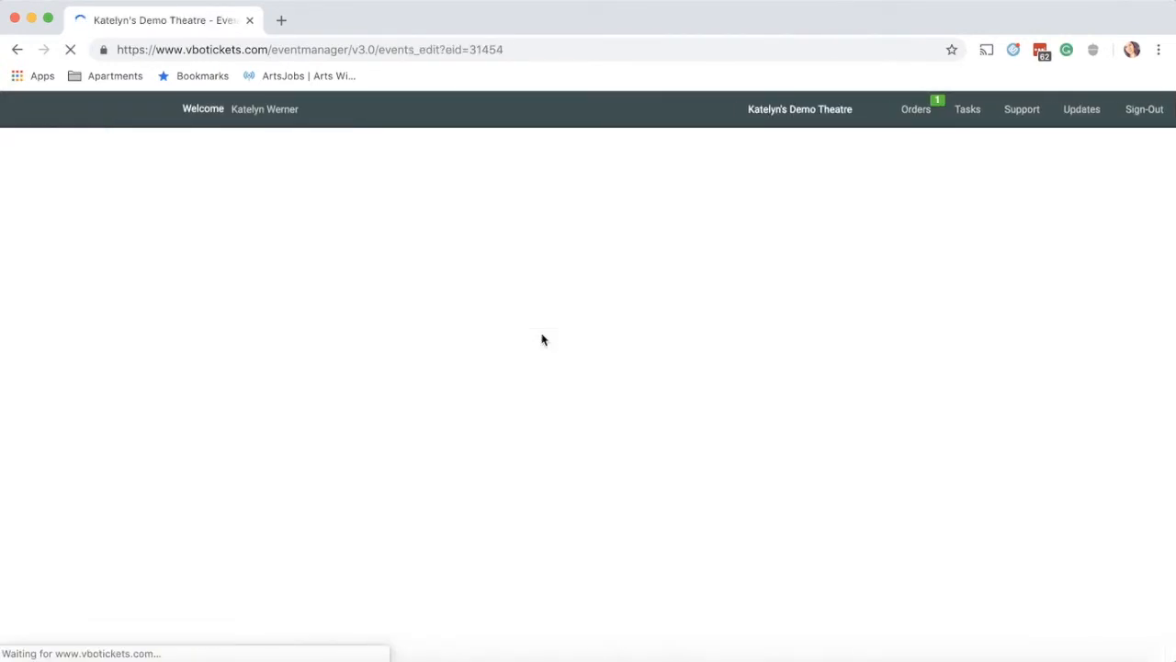
Step: Tick Enable Donations and Enable Donations on Event Page for Reserved Seating 3, then save
{"action": "scroll", "coordinate": [395, 333], "scroll_direction": "down", "scroll_amount": 5}
{"action": "scroll", "coordinate": [393, 333], "scroll_direction": "down", "scroll_amount": 10}
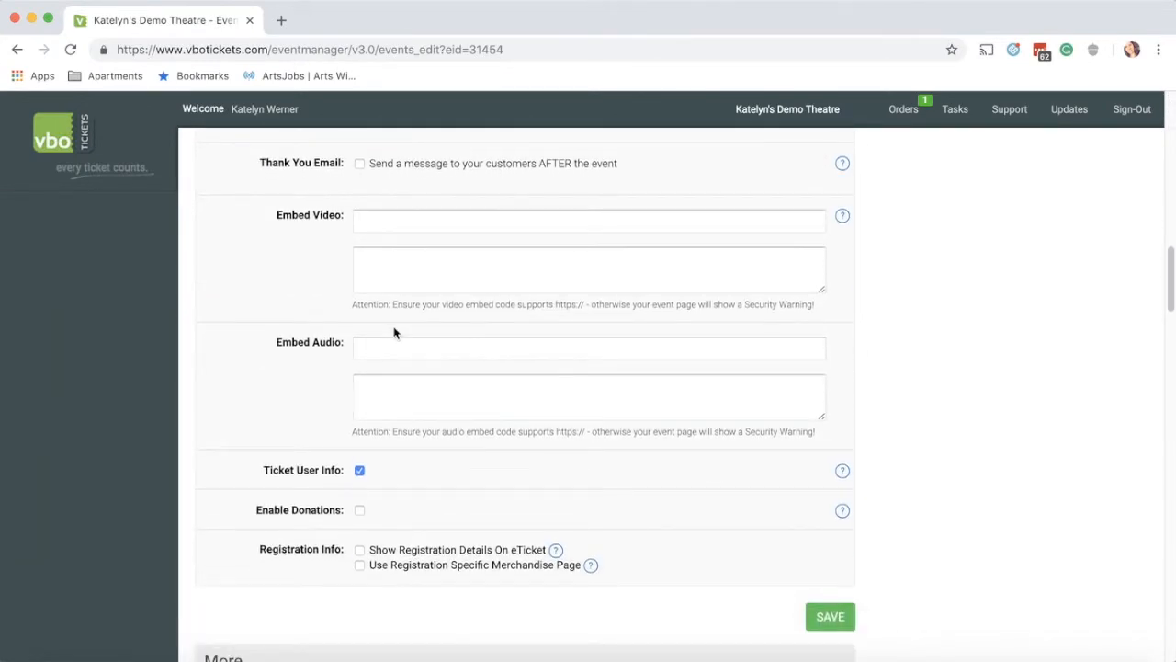
{"action": "scroll", "coordinate": [394, 327], "scroll_direction": "down", "scroll_amount": 1}
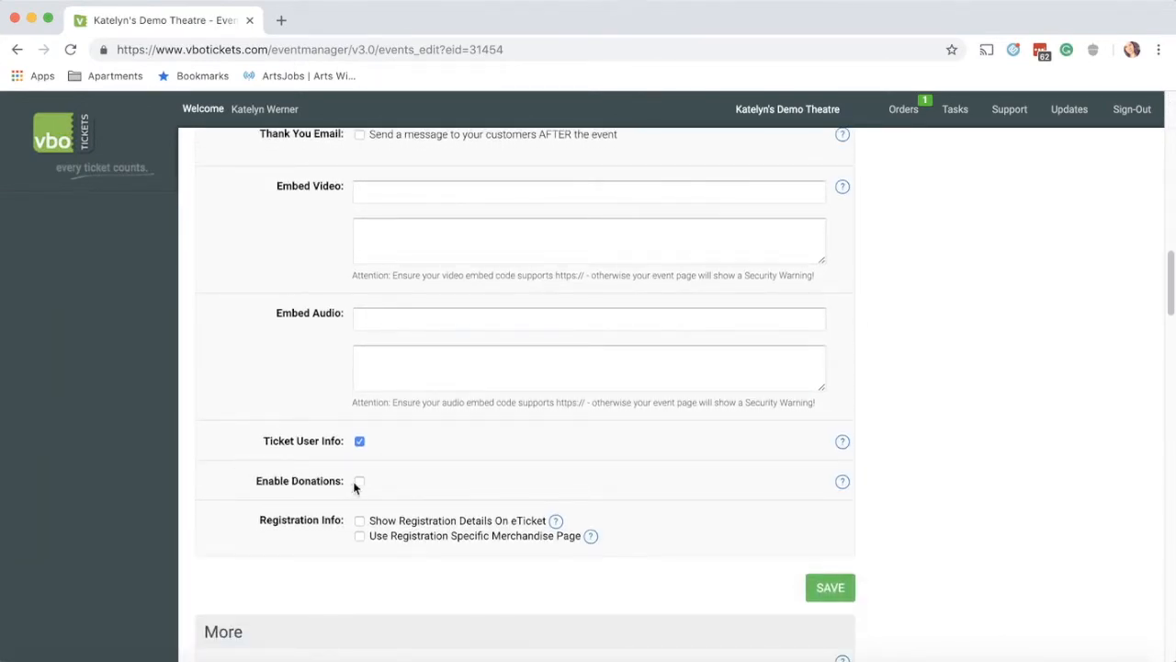
{"action": "mouse_move", "coordinate": [843, 485]}
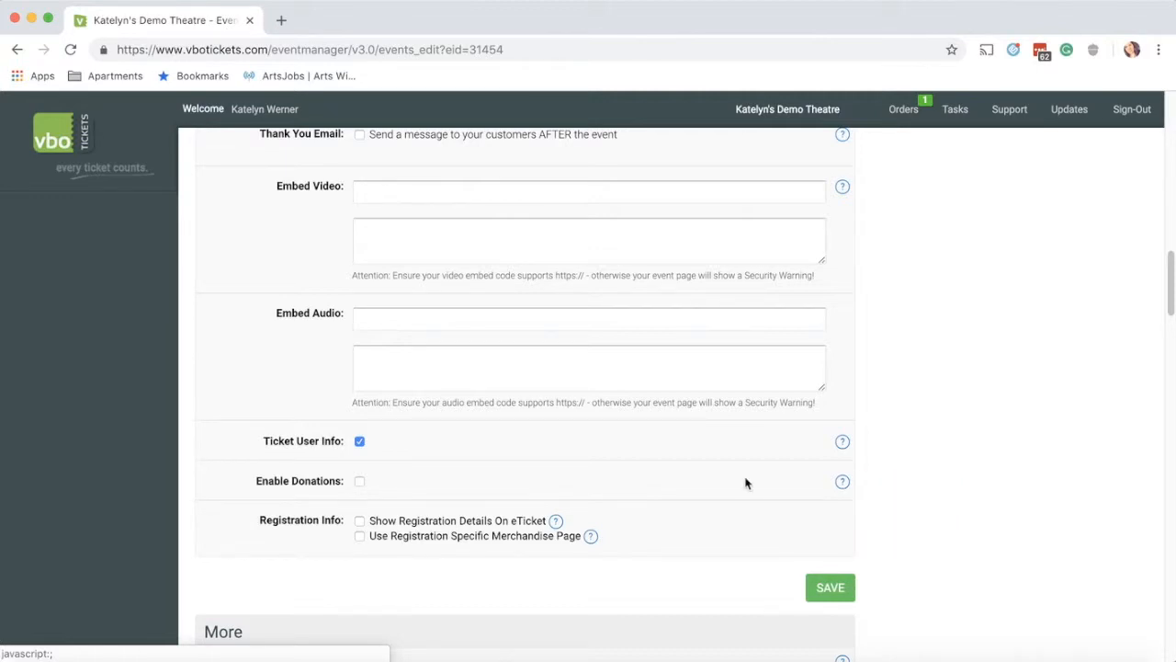
{"action": "left_click", "coordinate": [359, 482]}
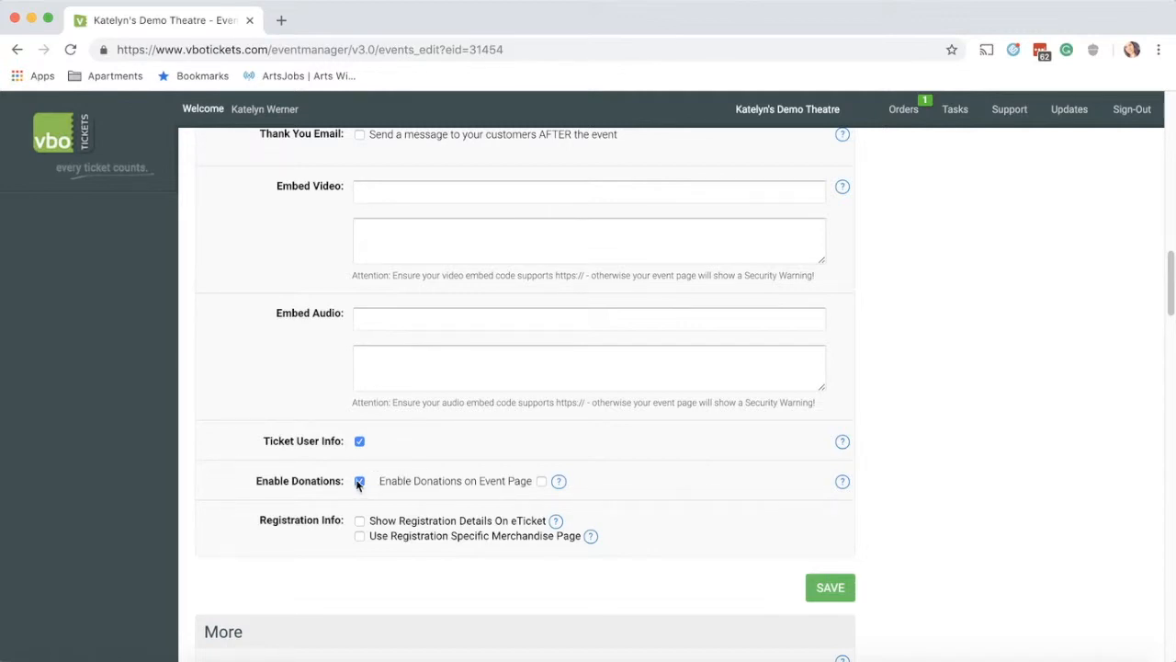
{"action": "left_click", "coordinate": [542, 481]}
{"action": "left_click", "coordinate": [832, 590]}
{"action": "scroll", "coordinate": [244, 385], "scroll_direction": "up", "scroll_amount": 1}
{"action": "scroll", "coordinate": [243, 385], "scroll_direction": "up", "scroll_amount": 15}
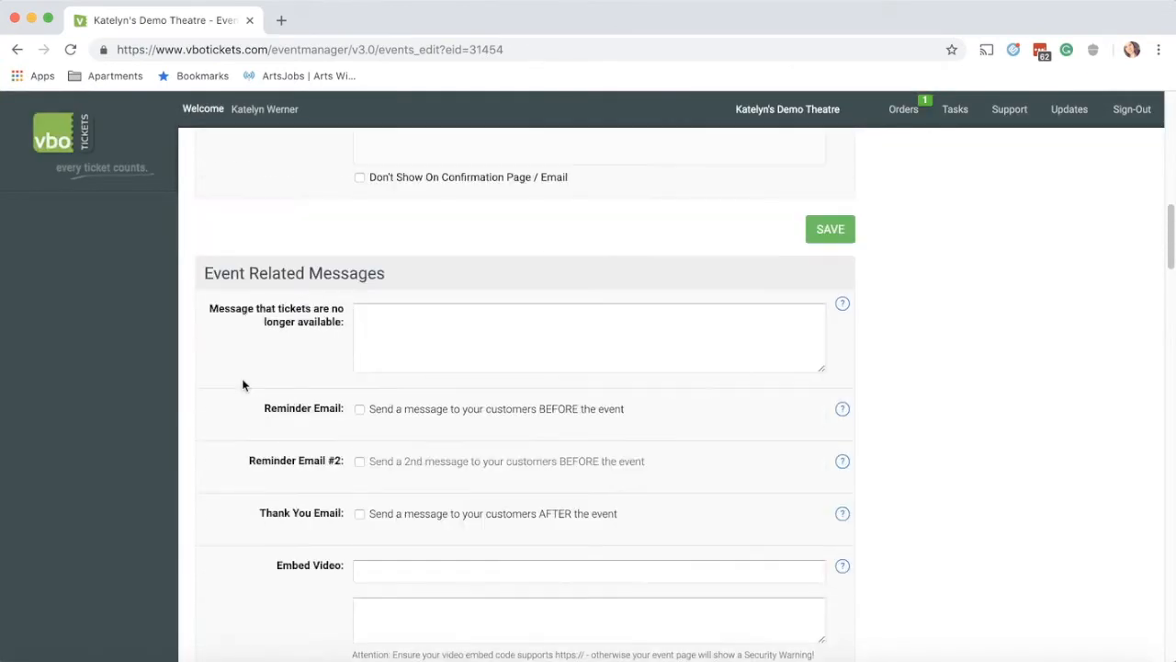
{"action": "scroll", "coordinate": [241, 385], "scroll_direction": "down", "scroll_amount": 3}
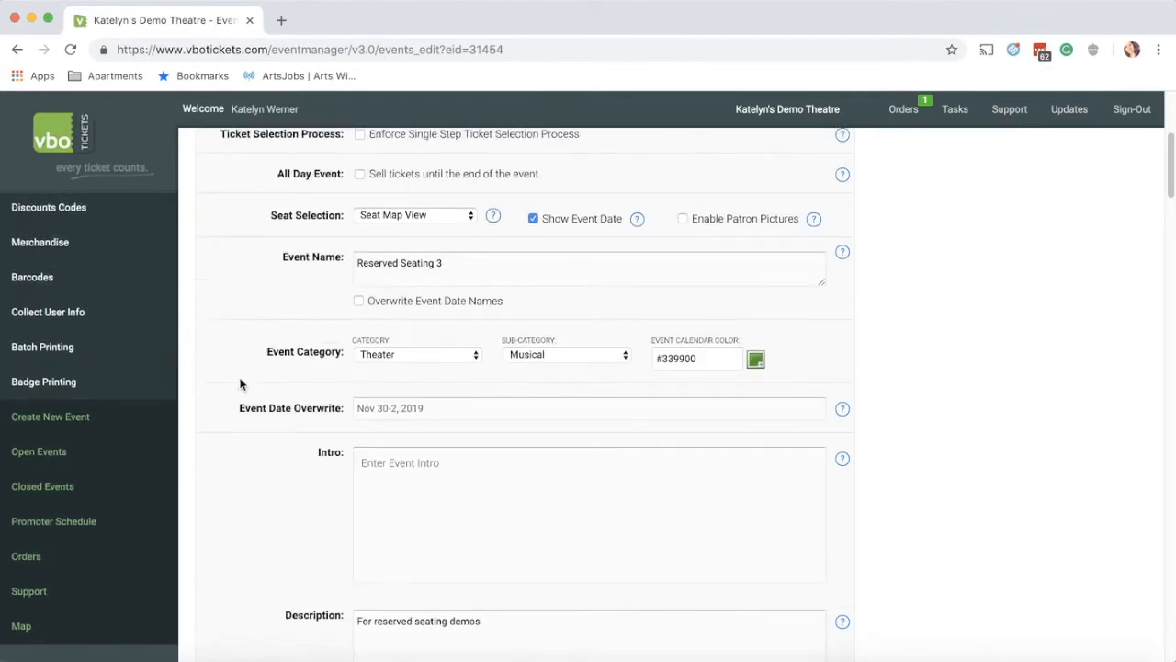
{"action": "scroll", "coordinate": [243, 384], "scroll_direction": "up", "scroll_amount": 4}
Step: Go to Setup > Donations > Campaigns
{"action": "left_click", "coordinate": [117, 218]}
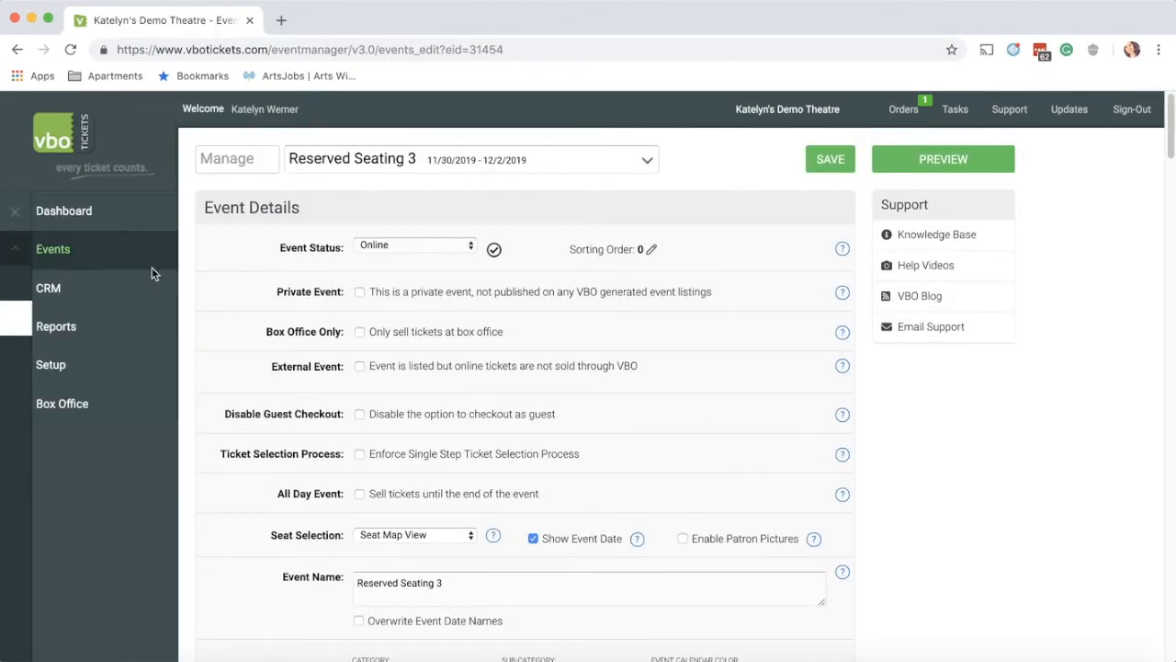
{"action": "left_click", "coordinate": [87, 368]}
{"action": "scroll", "coordinate": [80, 508], "scroll_direction": "down", "scroll_amount": 3}
{"action": "scroll", "coordinate": [79, 501], "scroll_direction": "down", "scroll_amount": 3}
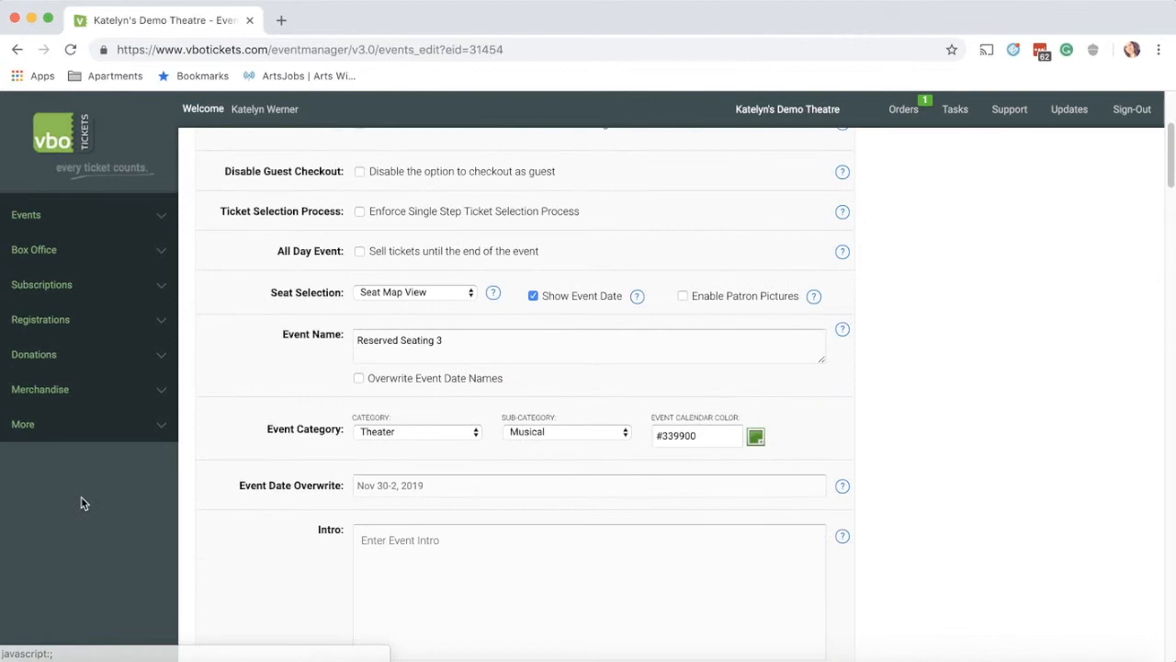
{"action": "left_click", "coordinate": [80, 354]}
{"action": "left_click", "coordinate": [74, 531]}
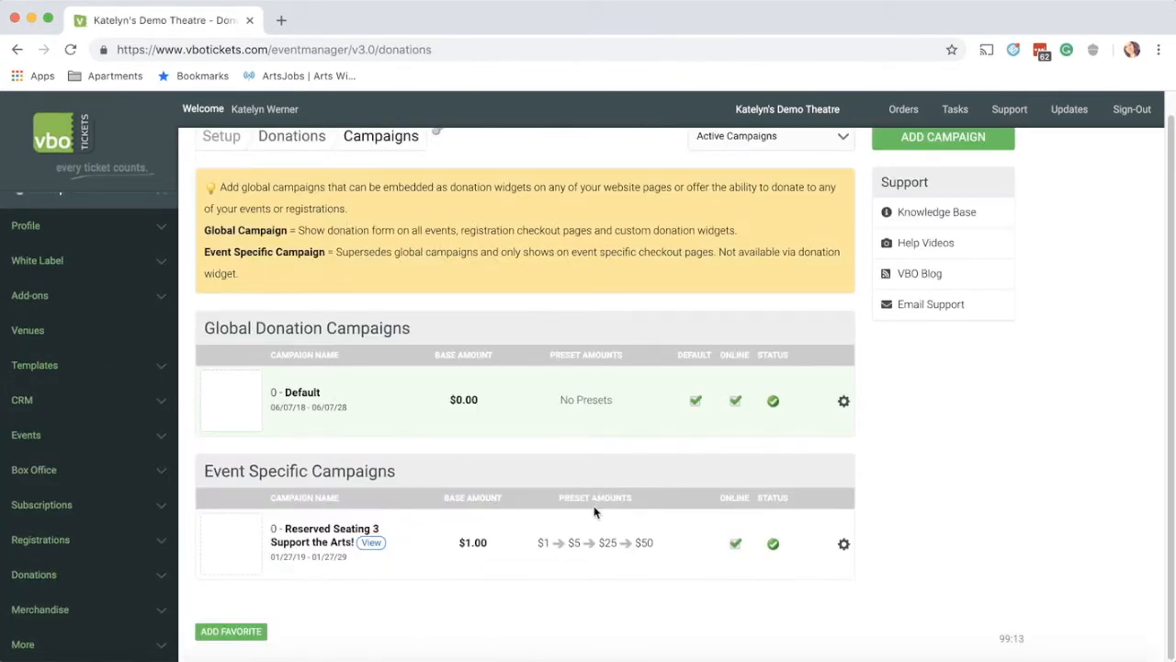
Step: Preview the Support the Arts! Thank You Email and Thank You Letter, closing each
{"action": "left_click", "coordinate": [844, 546]}
{"action": "left_click", "coordinate": [846, 545]}
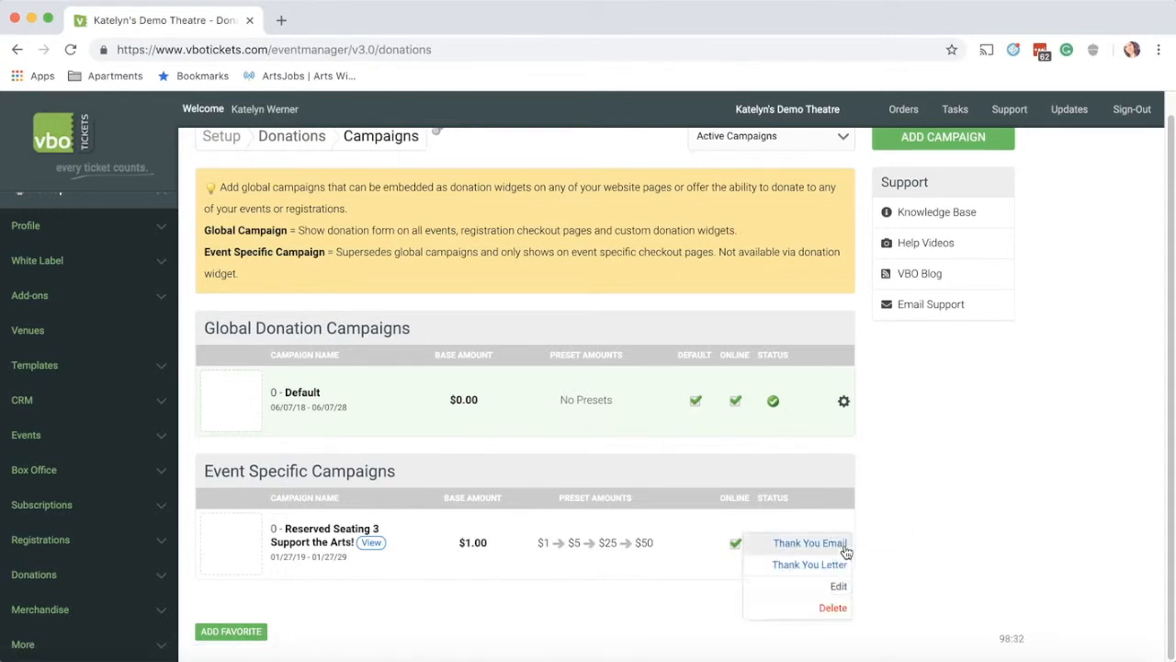
{"action": "left_click", "coordinate": [794, 549]}
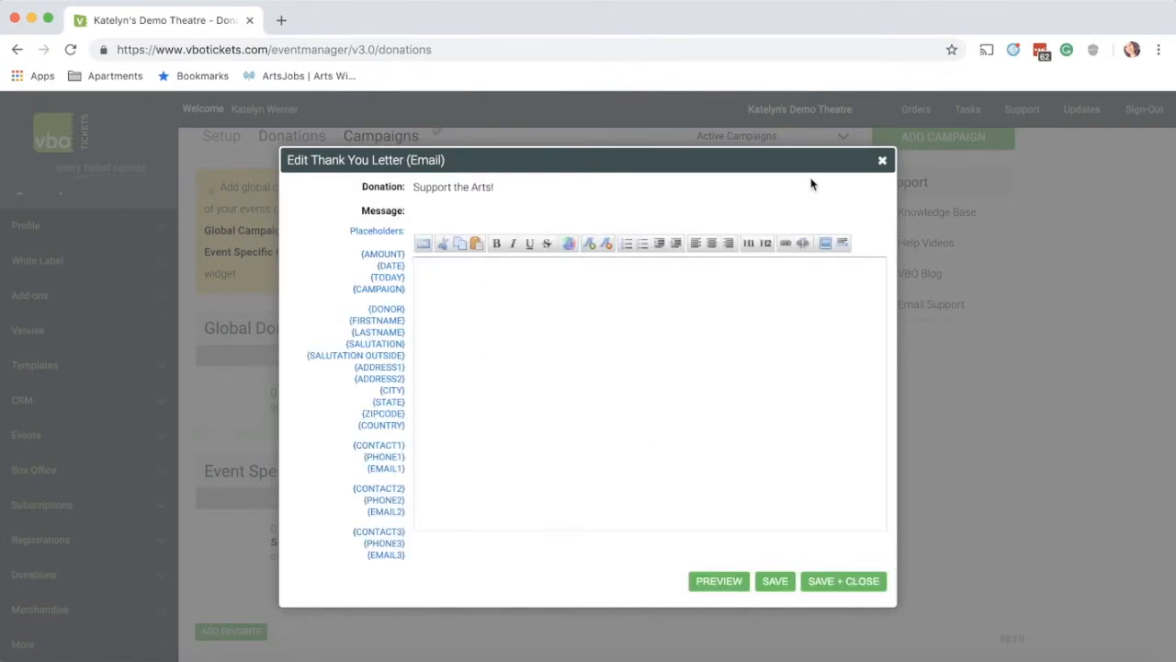
{"action": "left_click", "coordinate": [882, 160]}
{"action": "left_click", "coordinate": [846, 546]}
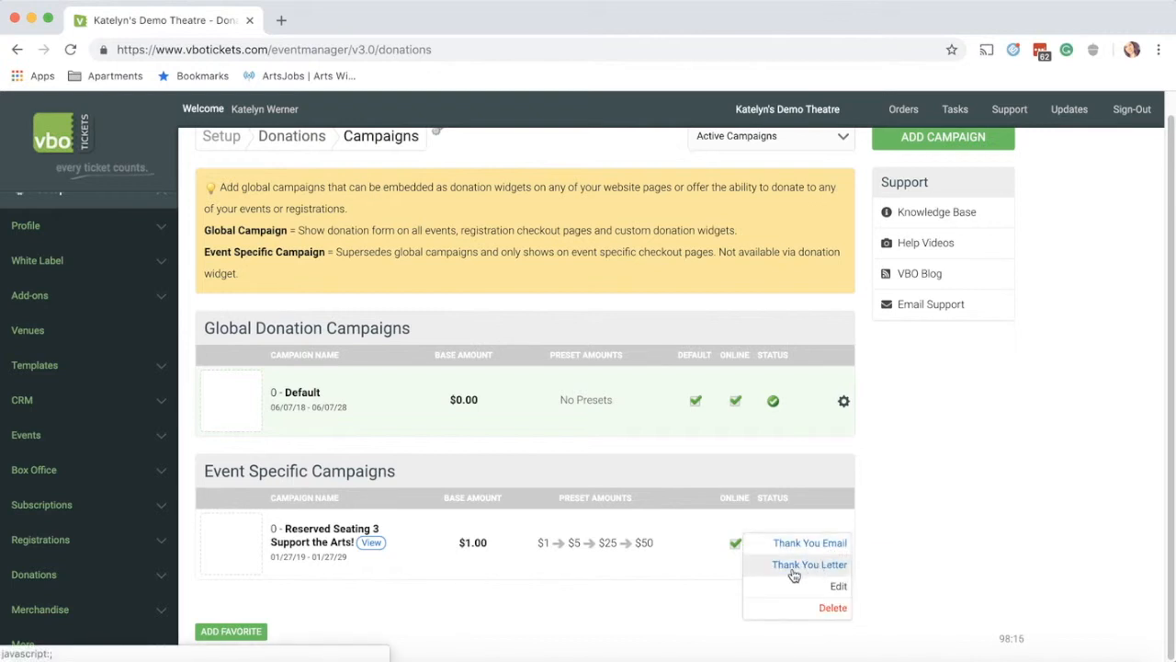
{"action": "left_click", "coordinate": [794, 569]}
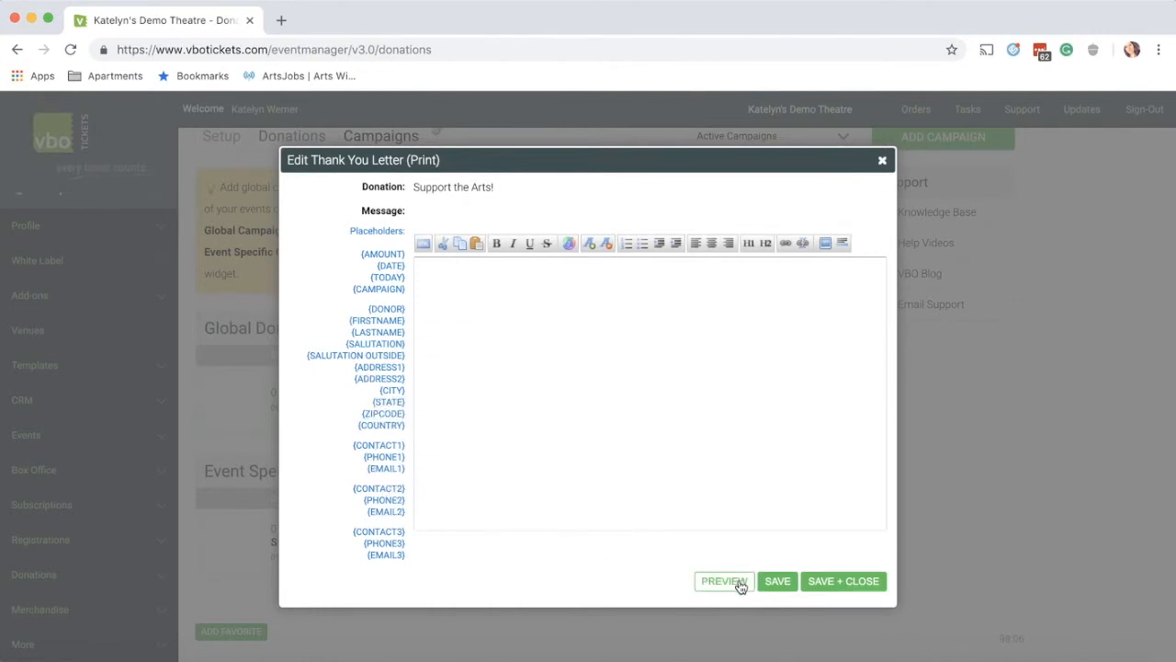
{"action": "left_click", "coordinate": [882, 160]}
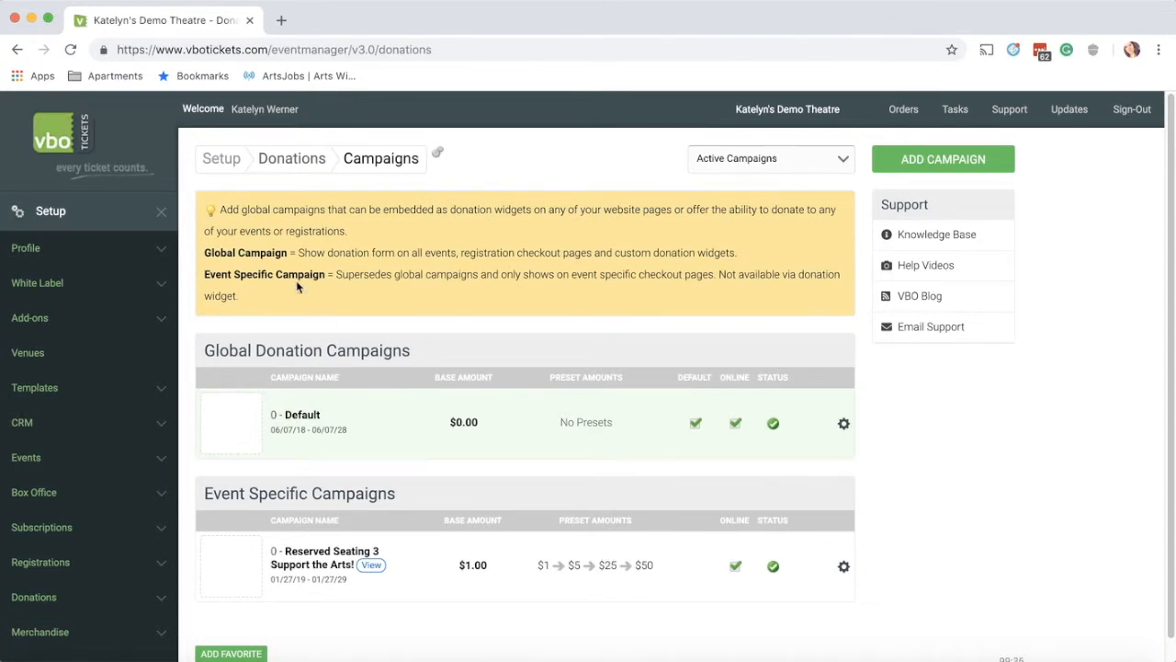
Step: Start a new donation sale from the Box Office section
{"action": "left_click", "coordinate": [72, 222]}
{"action": "left_click", "coordinate": [97, 406]}
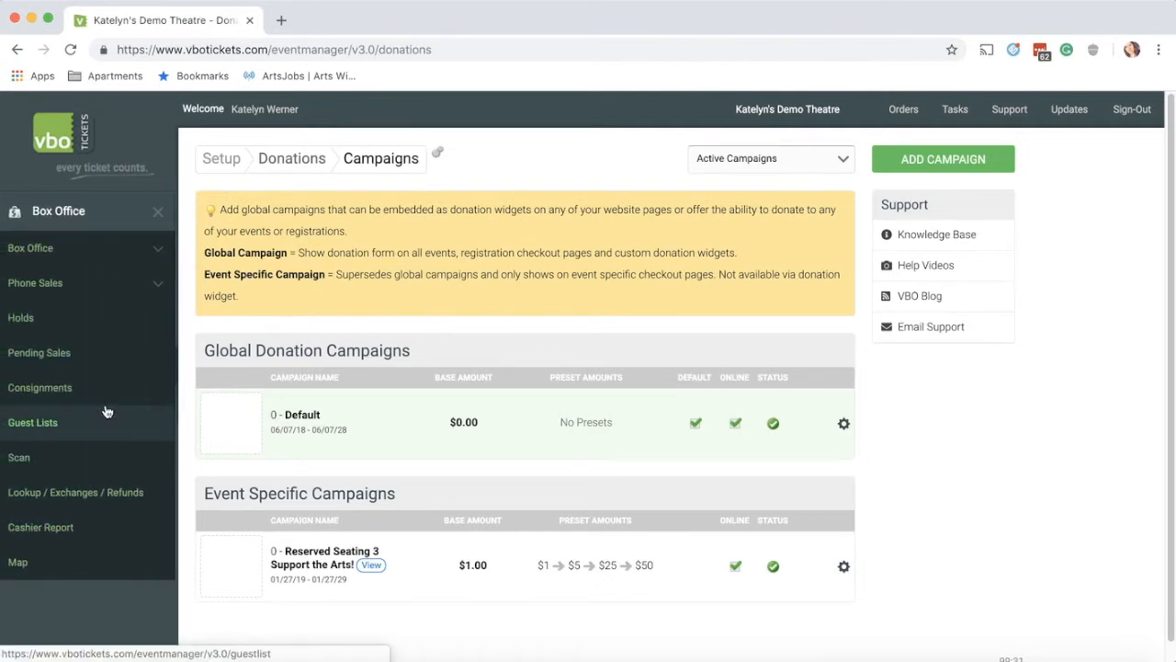
{"action": "left_click", "coordinate": [73, 255]}
{"action": "left_click", "coordinate": [46, 427]}
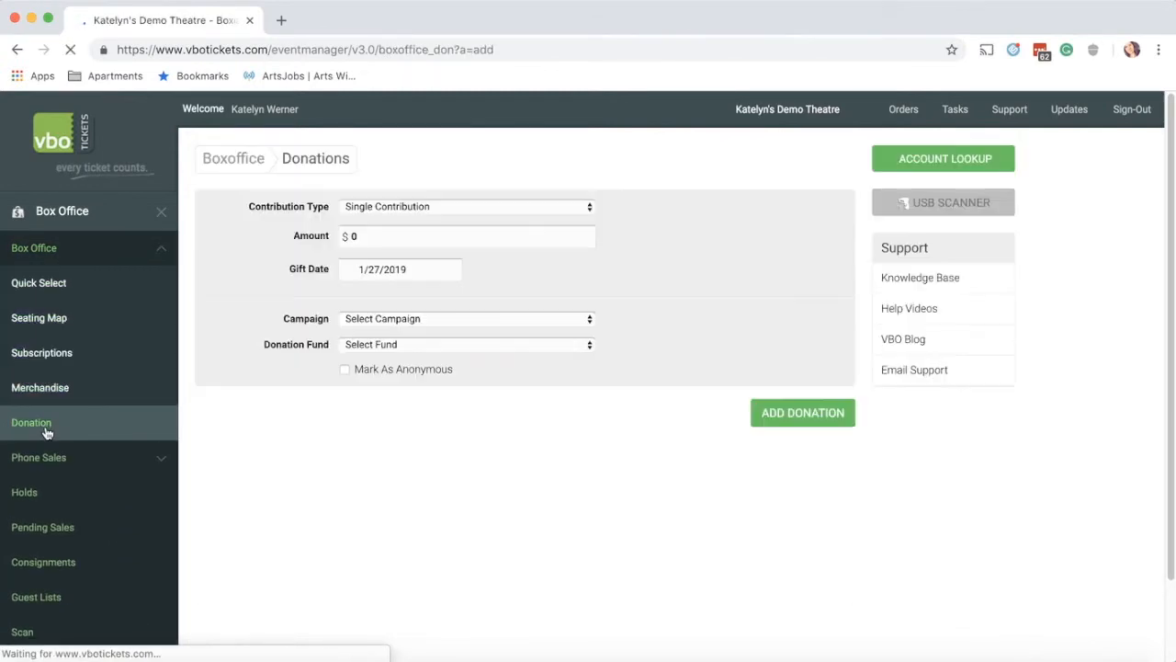
Step: Keep Single Contribution and enter 50 as the donation amount, leaving the gift date unchanged
{"action": "left_click", "coordinate": [409, 207]}
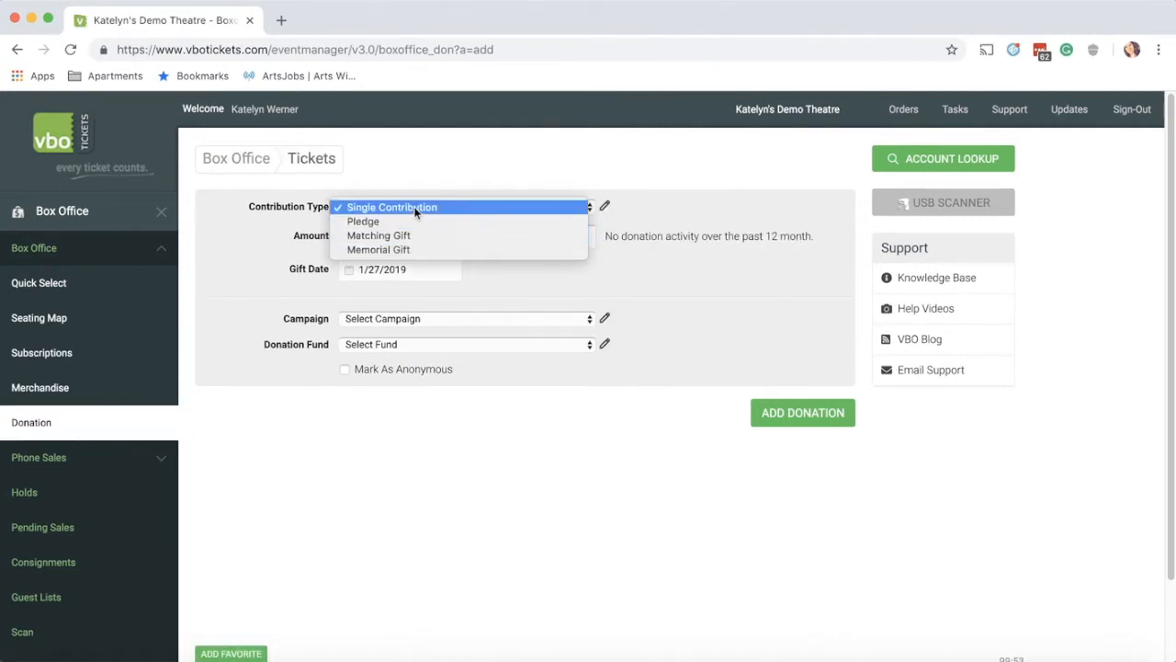
{"action": "left_click", "coordinate": [421, 209]}
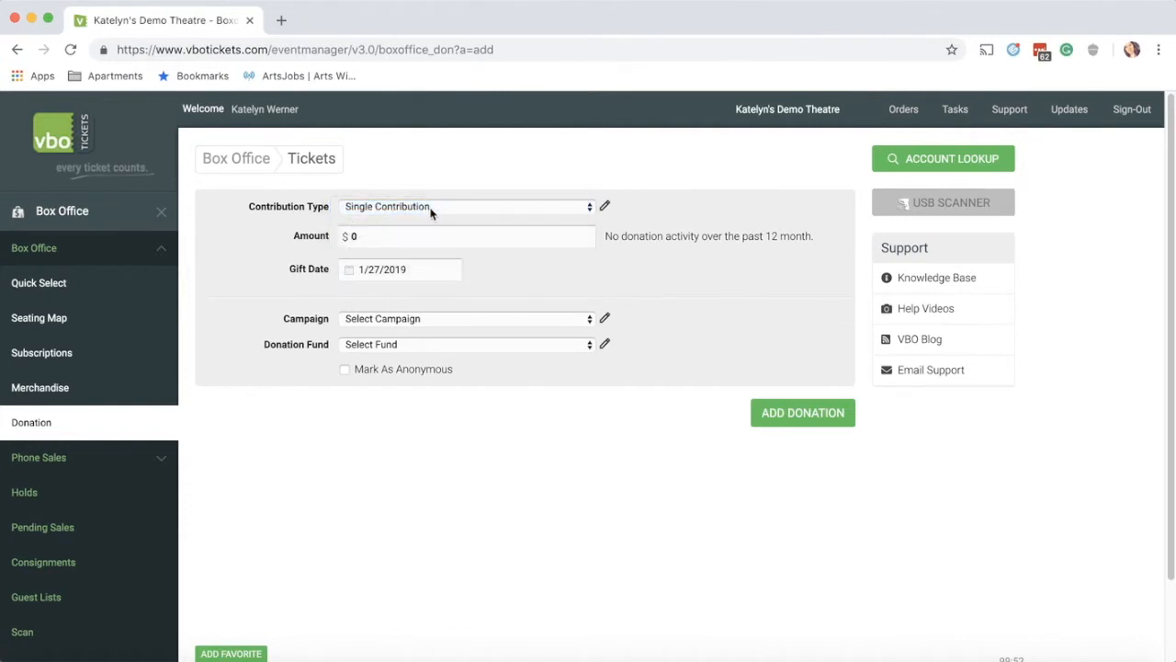
{"action": "double_click", "coordinate": [352, 235]}
{"action": "type", "text": "50"}
{"action": "left_click", "coordinate": [354, 275]}
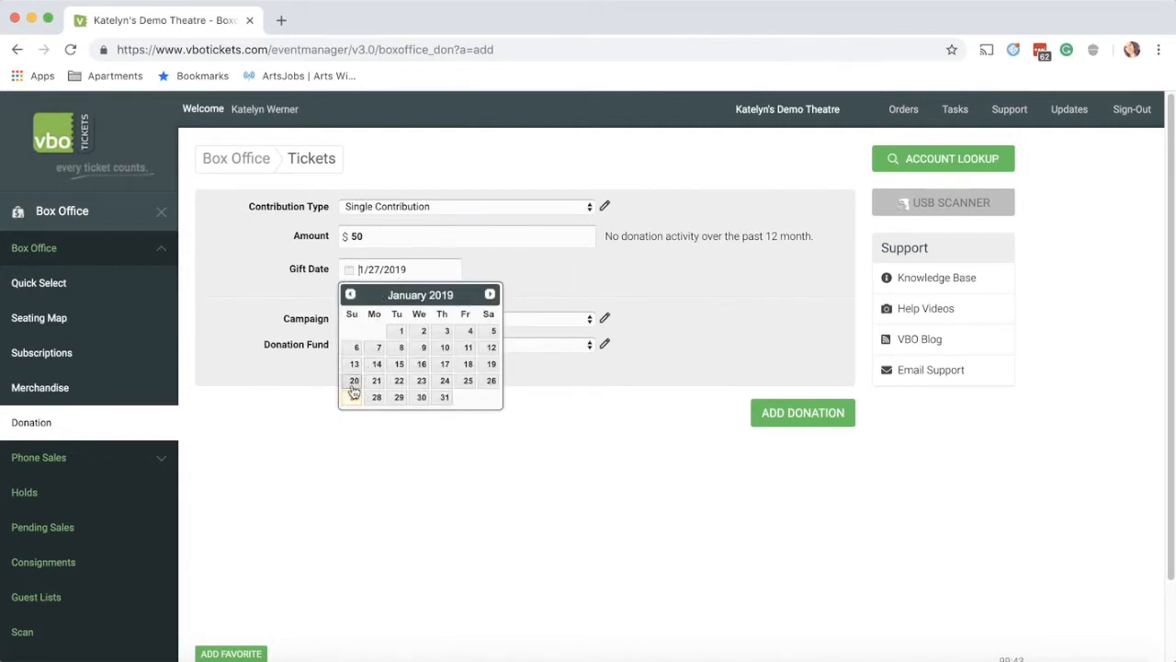
{"action": "left_click", "coordinate": [555, 269]}
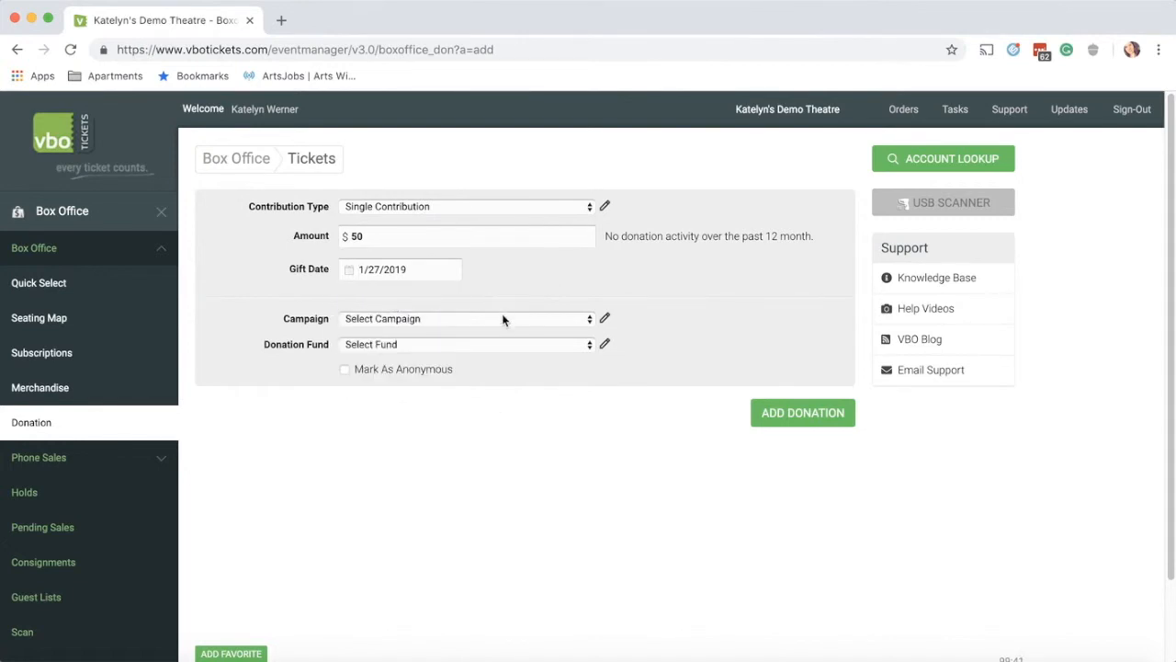
Step: Choose the donation campaign and the Individual fund, then add the donation to the cart
{"action": "left_click", "coordinate": [503, 318]}
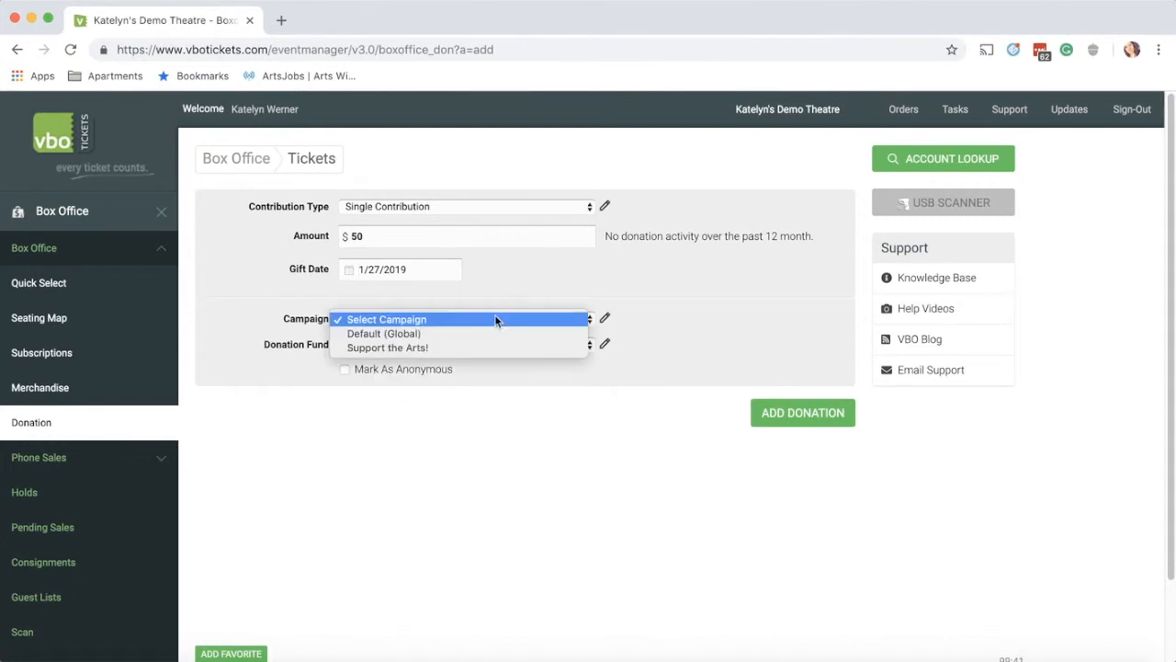
{"action": "left_click", "coordinate": [418, 336]}
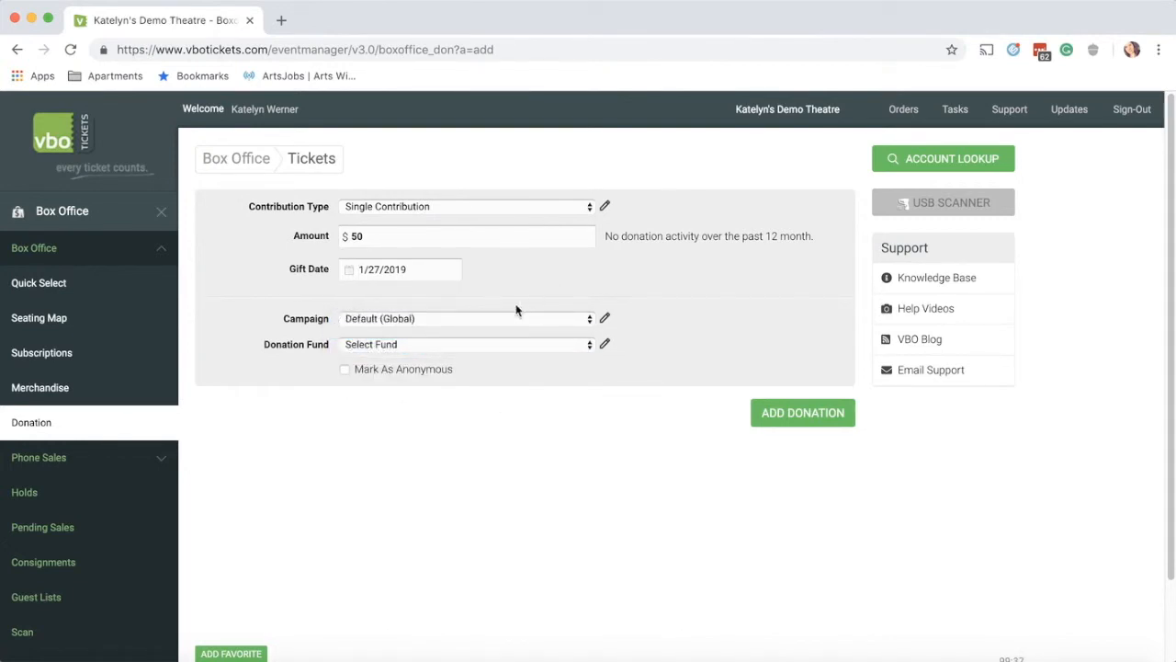
{"action": "left_click", "coordinate": [474, 353]}
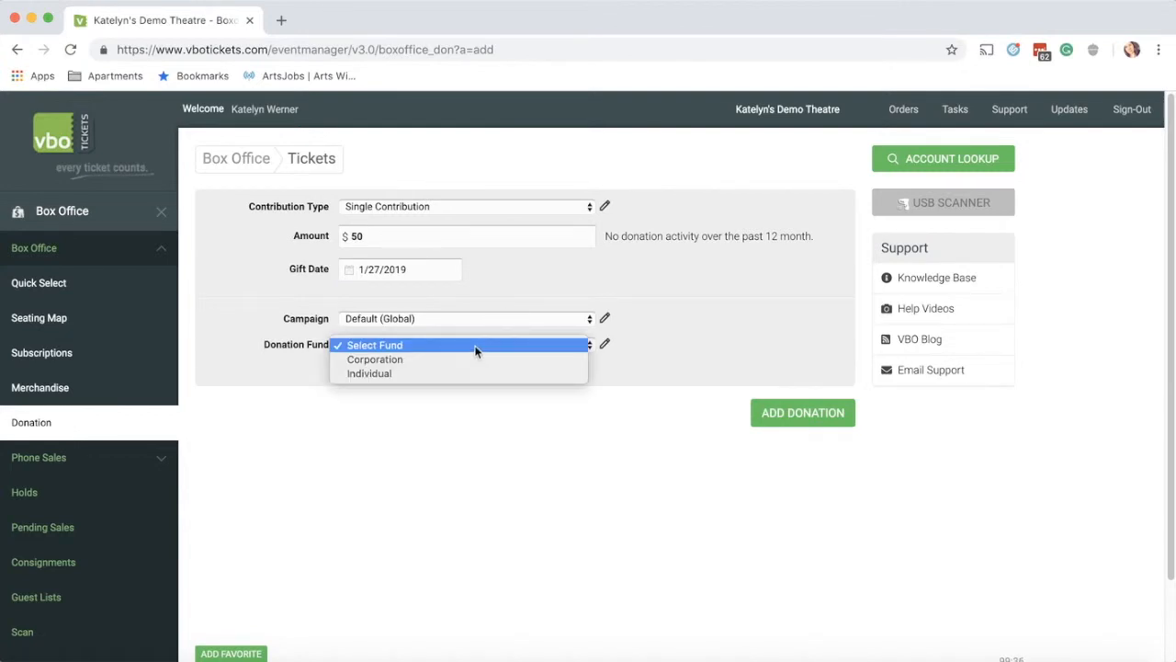
{"action": "left_click", "coordinate": [430, 374]}
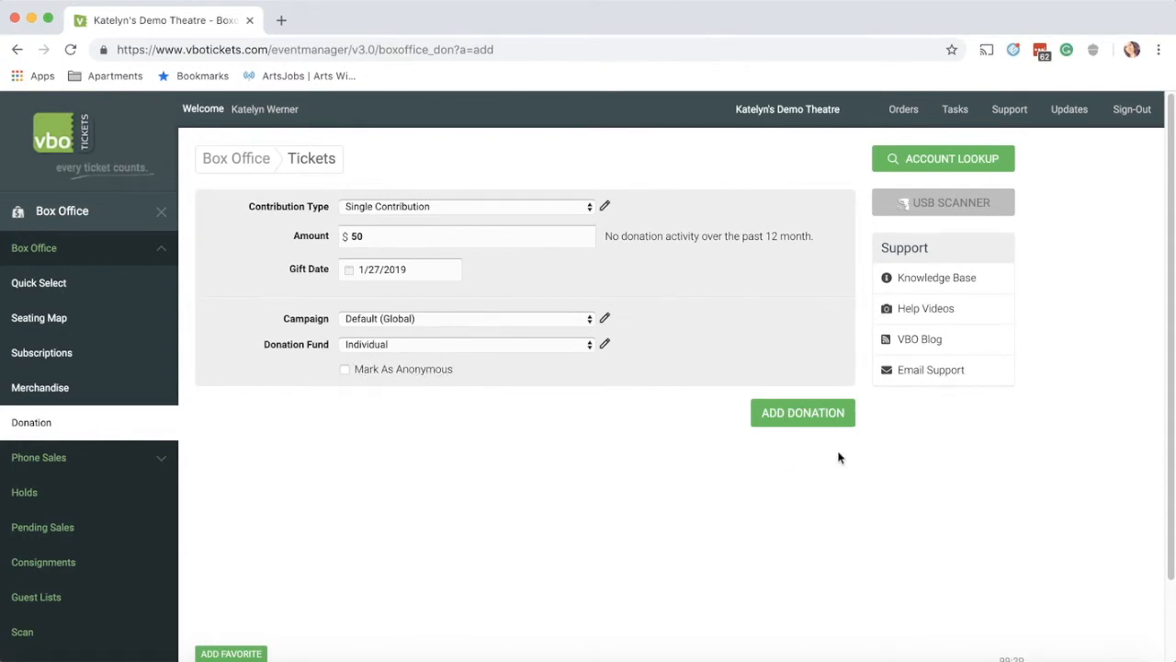
{"action": "left_click", "coordinate": [796, 422]}
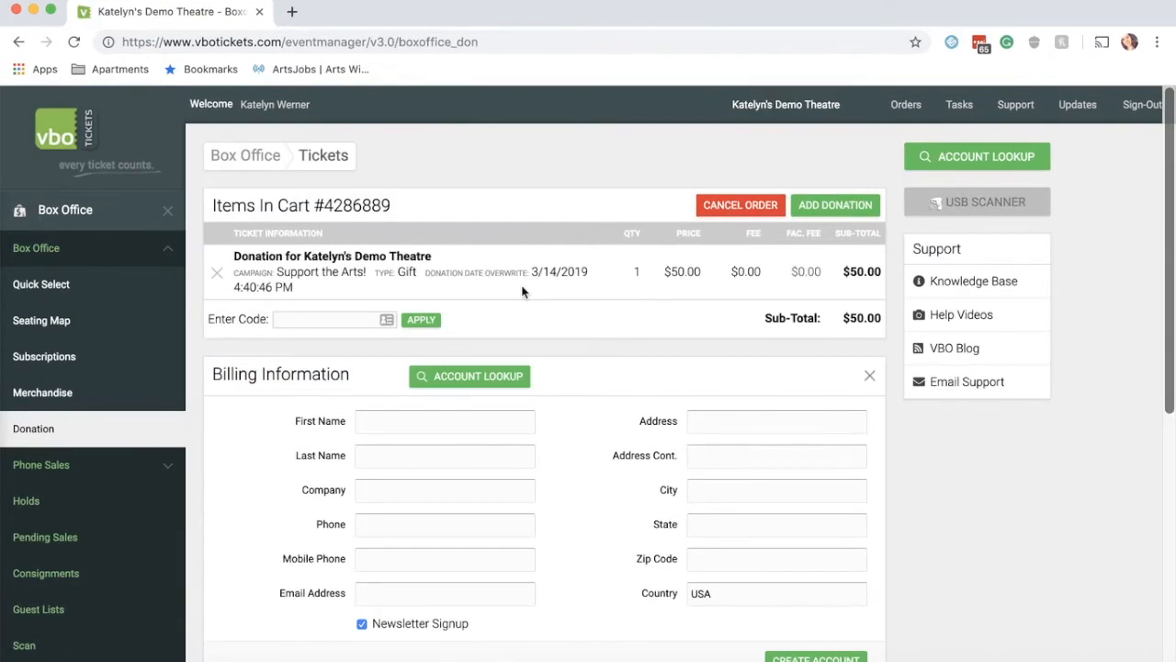
Step: Look up the donor's customer account by name to fill the billing details
{"action": "left_click", "coordinate": [468, 375]}
{"action": "key", "text": "Return"}
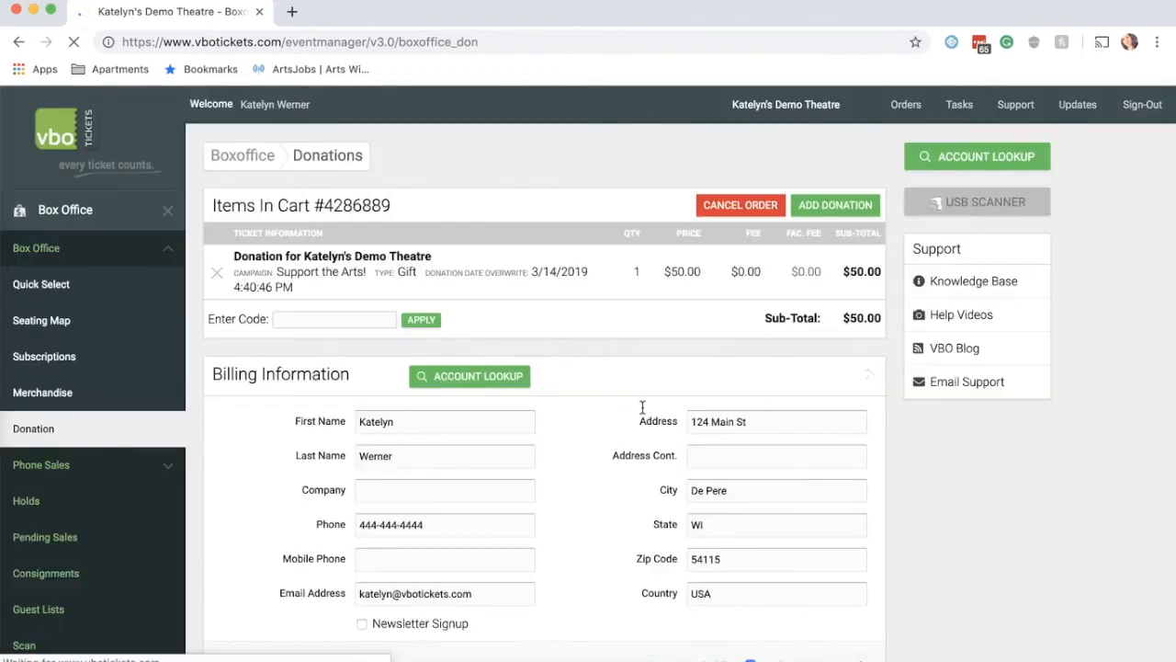
{"action": "scroll", "coordinate": [570, 506], "scroll_direction": "down", "scroll_amount": 5}
{"action": "scroll", "coordinate": [569, 504], "scroll_direction": "down", "scroll_amount": 4}
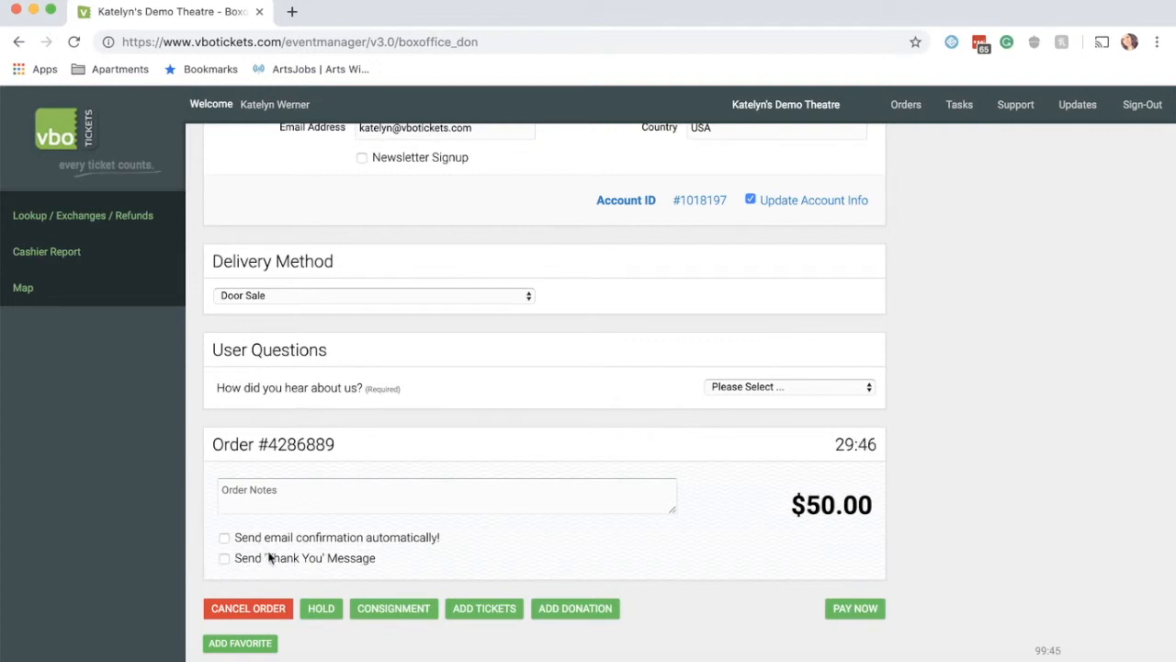
Step: Turn on the thank-you message and email confirmation, then pay the $50 in Cash
{"action": "left_click", "coordinate": [225, 558]}
{"action": "left_click", "coordinate": [225, 538]}
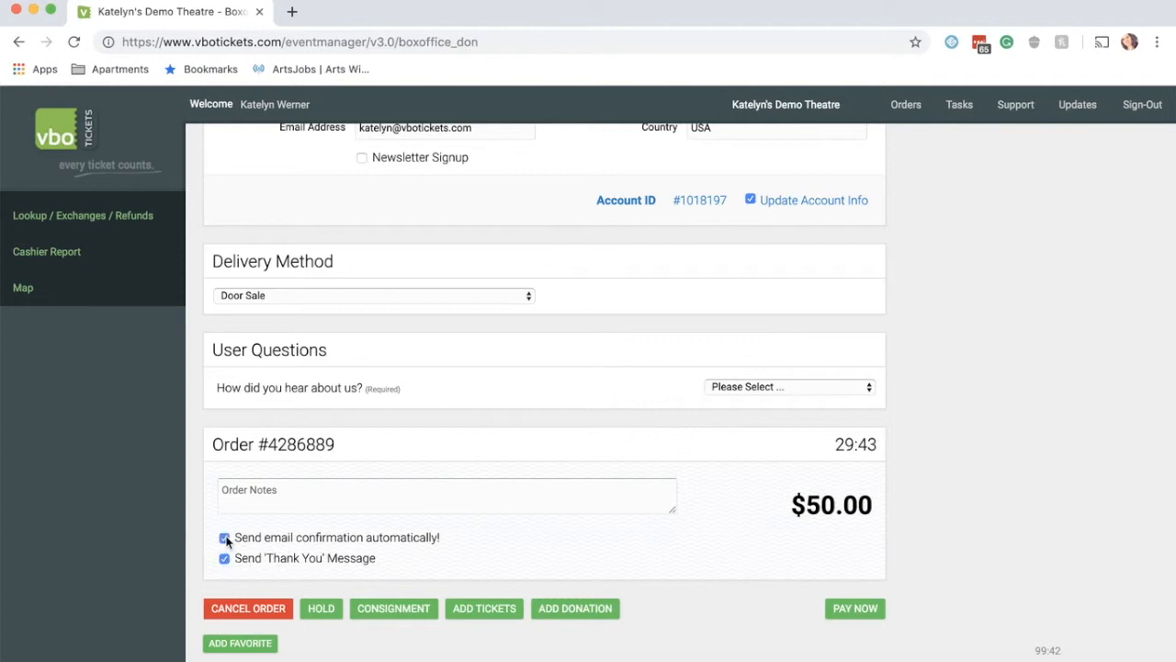
{"action": "left_click", "coordinate": [842, 608]}
{"action": "left_click", "coordinate": [324, 257]}
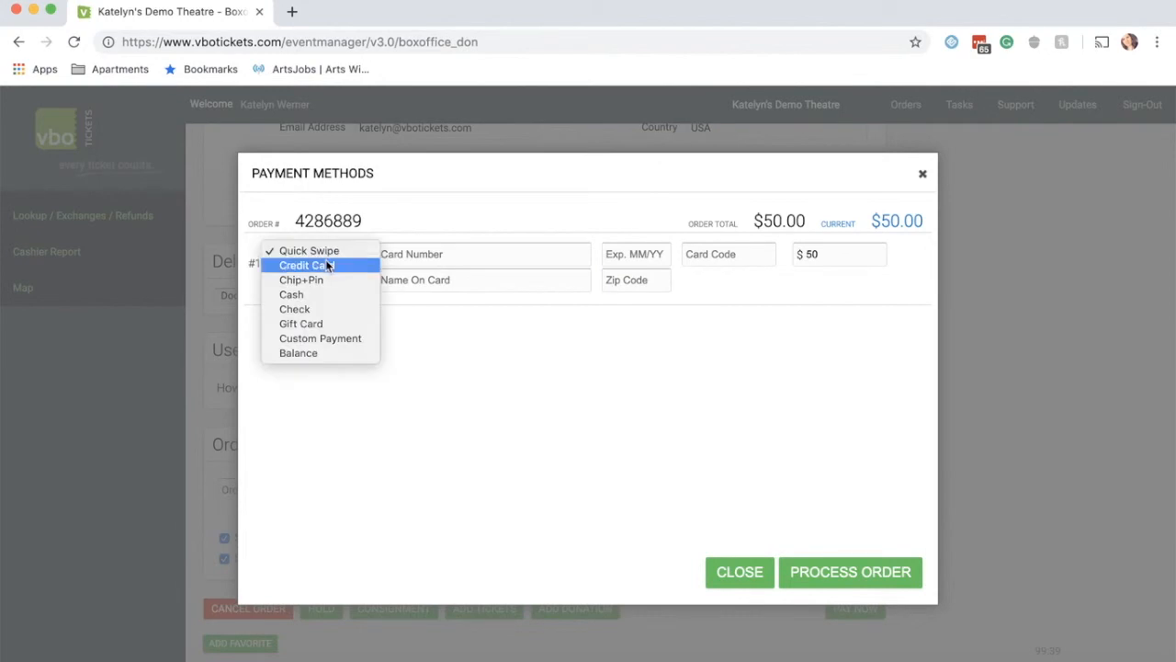
{"action": "left_click", "coordinate": [310, 297]}
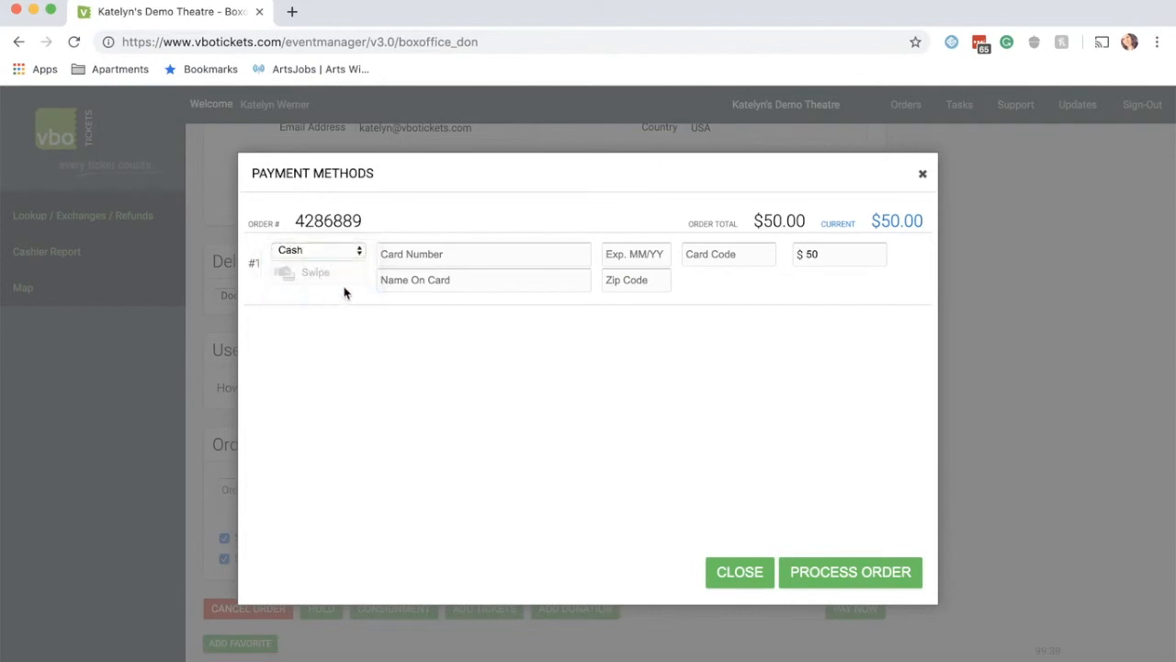
{"action": "left_click", "coordinate": [866, 577]}
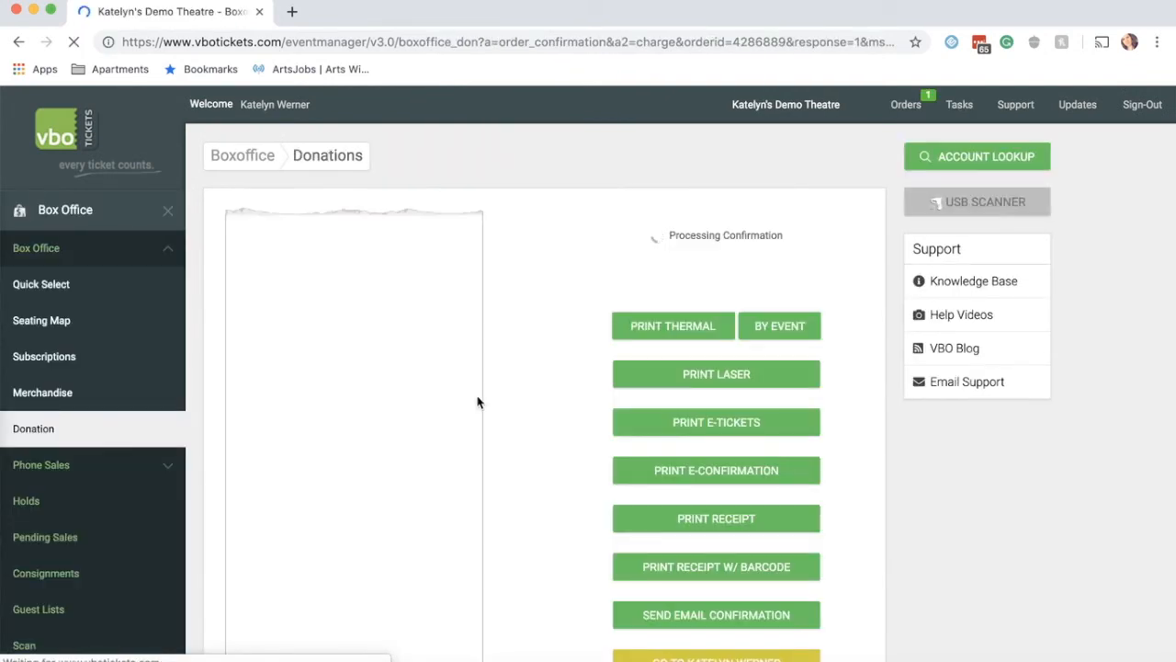
Step: Send the email confirmation, then jump to the donor's CRM account page
{"action": "scroll", "coordinate": [402, 468], "scroll_direction": "down", "scroll_amount": 2}
{"action": "scroll", "coordinate": [403, 469], "scroll_direction": "down", "scroll_amount": 2}
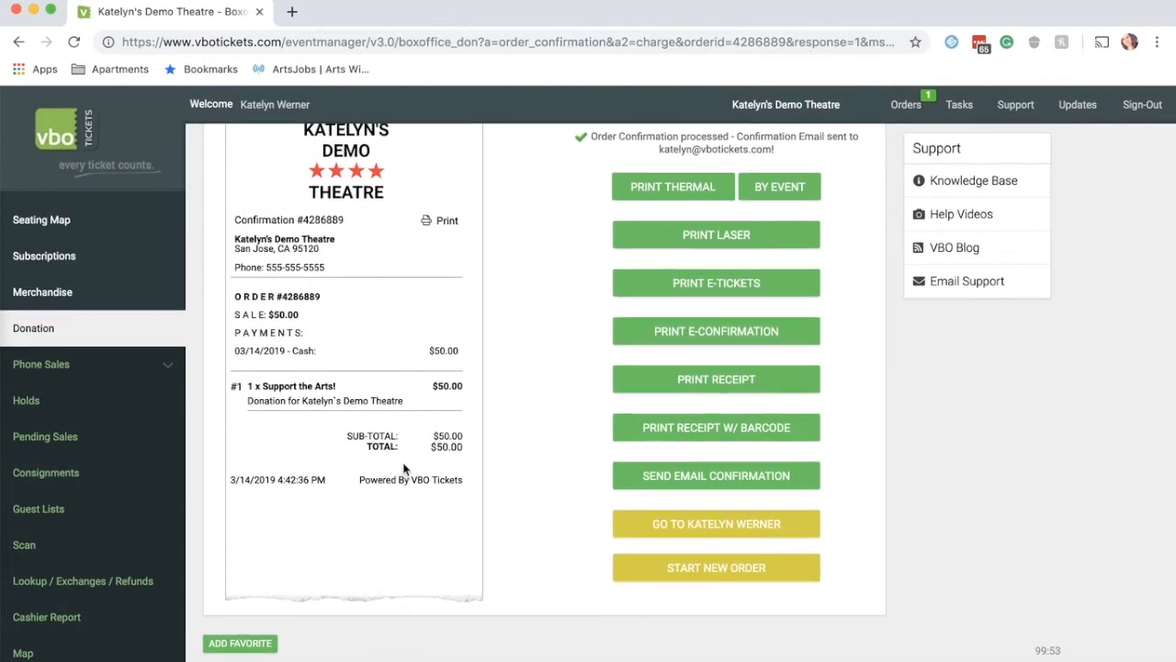
{"action": "left_click", "coordinate": [739, 472]}
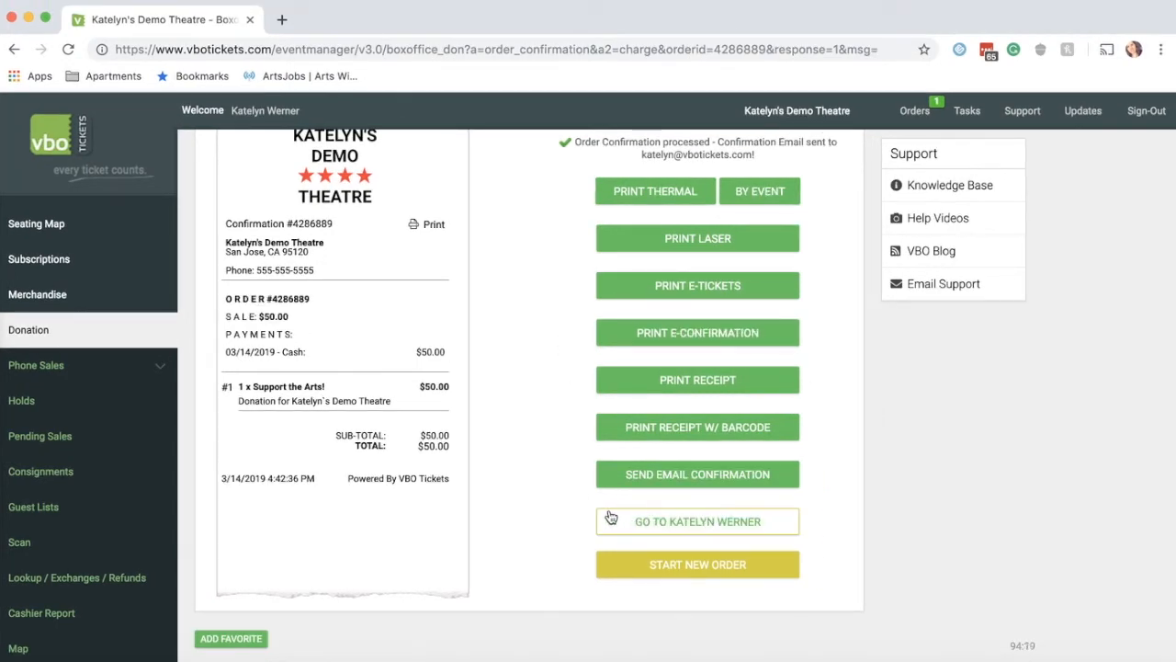
{"action": "left_click", "coordinate": [708, 529]}
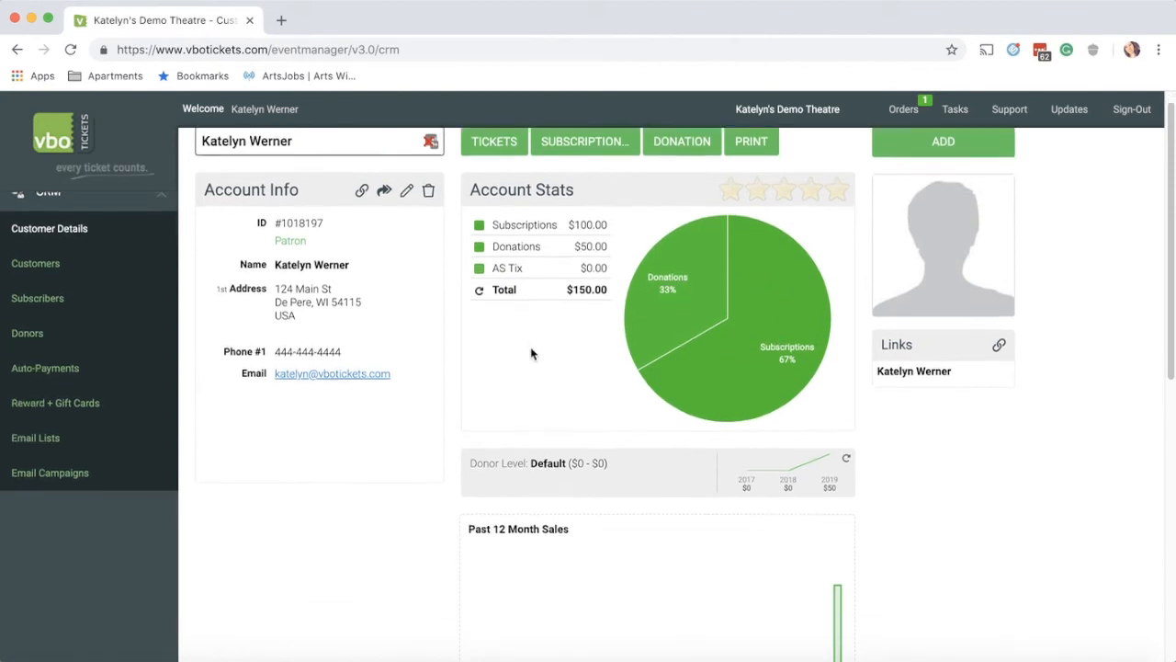
Step: Check the customer's Donations tab, then open the CRM Donors report
{"action": "scroll", "coordinate": [529, 355], "scroll_direction": "down", "scroll_amount": 3}
{"action": "scroll", "coordinate": [448, 407], "scroll_direction": "down", "scroll_amount": 6}
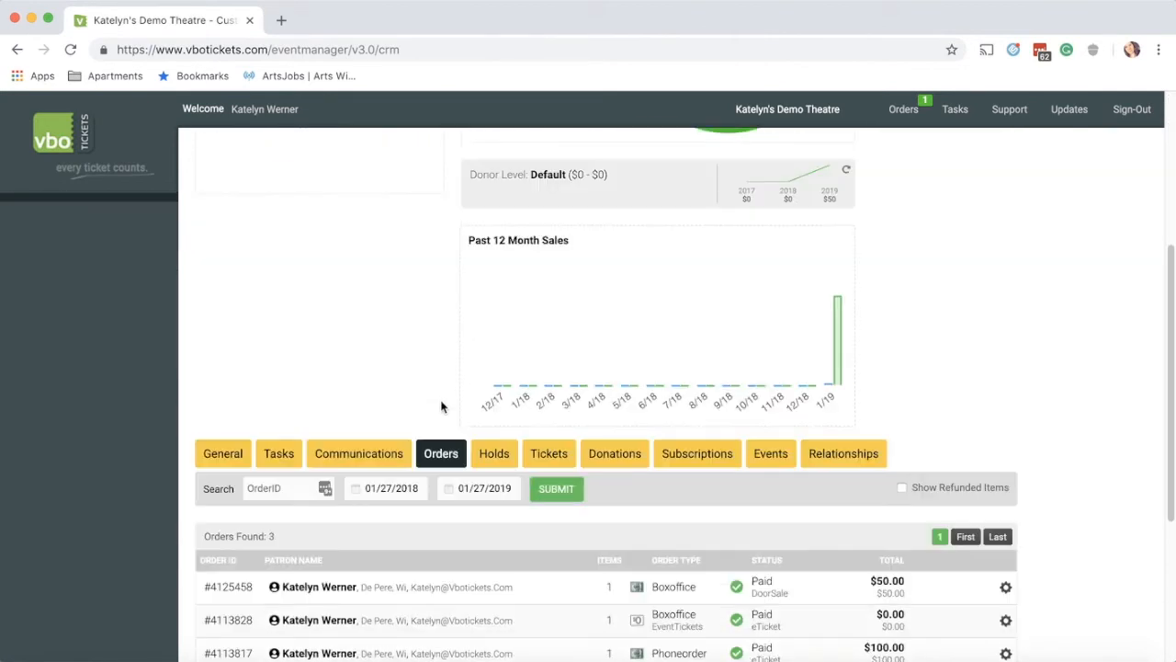
{"action": "scroll", "coordinate": [317, 382], "scroll_direction": "down", "scroll_amount": 2}
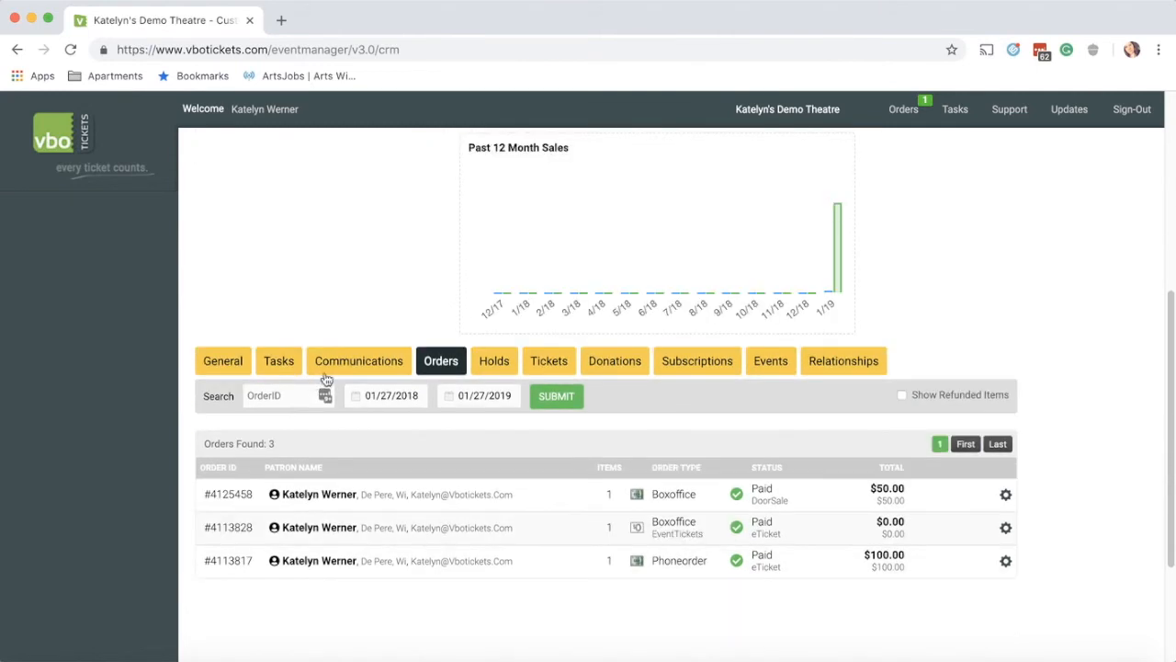
{"action": "left_click", "coordinate": [611, 363]}
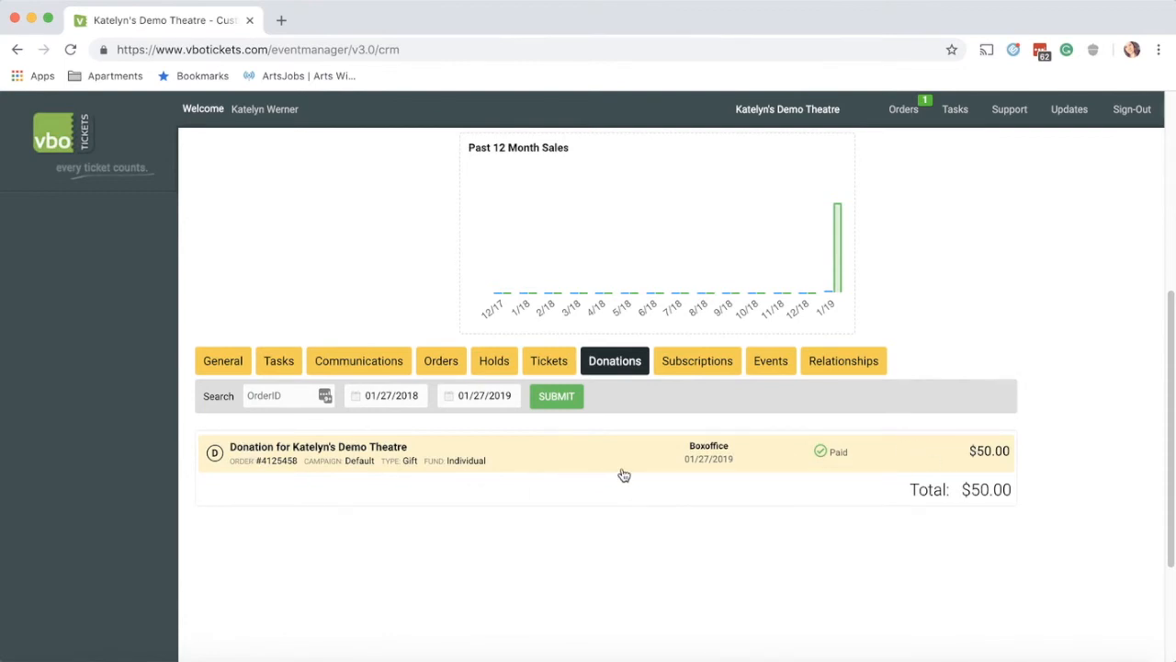
{"action": "scroll", "coordinate": [545, 380], "scroll_direction": "down", "scroll_amount": 2}
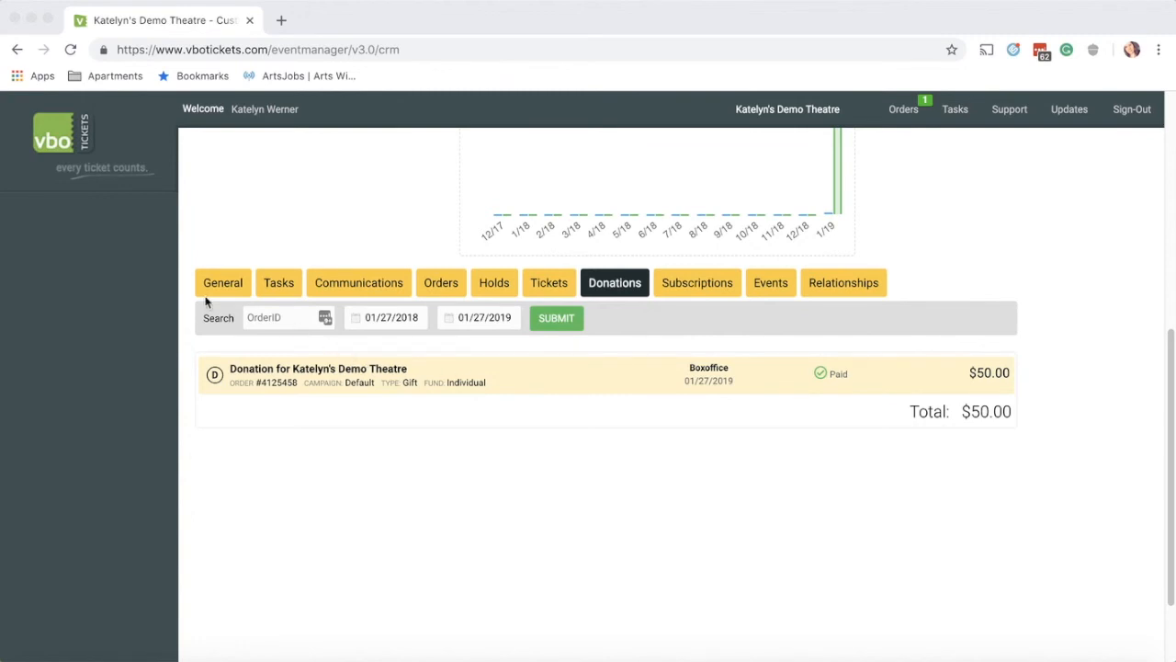
{"action": "scroll", "coordinate": [158, 261], "scroll_direction": "up", "scroll_amount": 6}
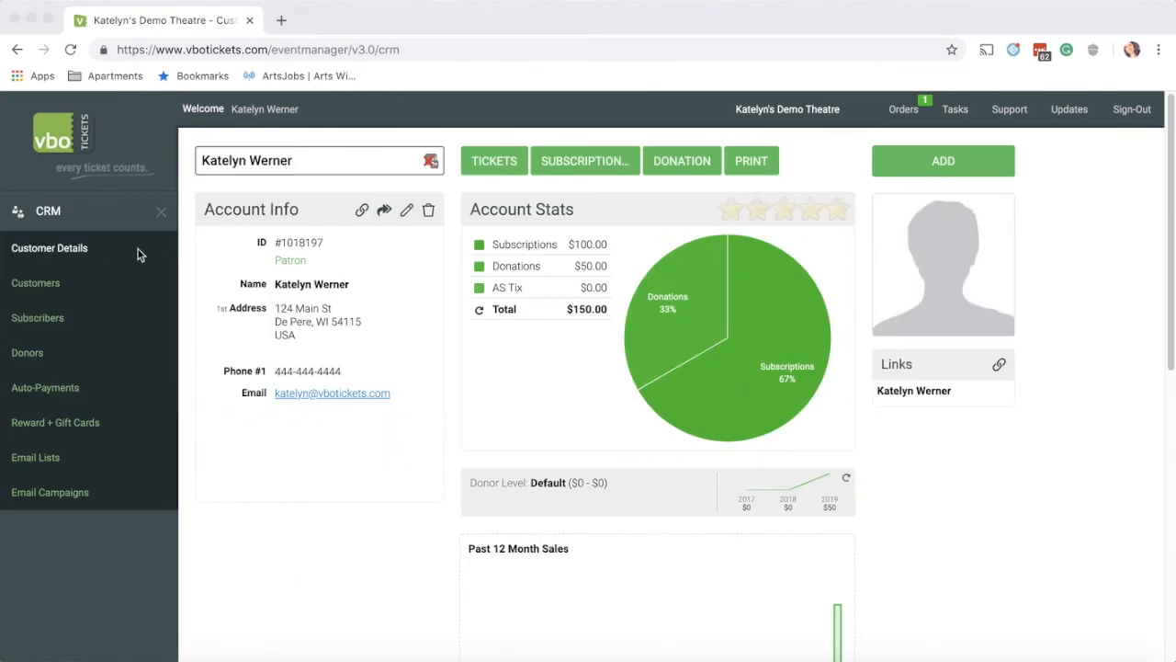
{"action": "left_click", "coordinate": [33, 355]}
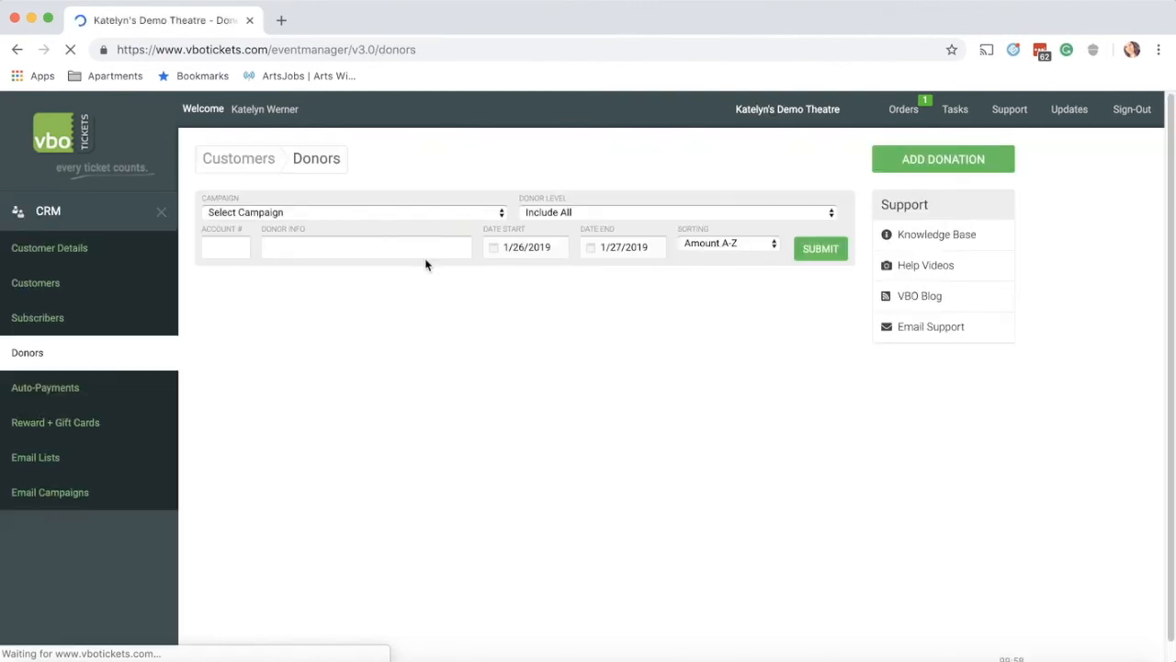
{"action": "left_click", "coordinate": [373, 217]}
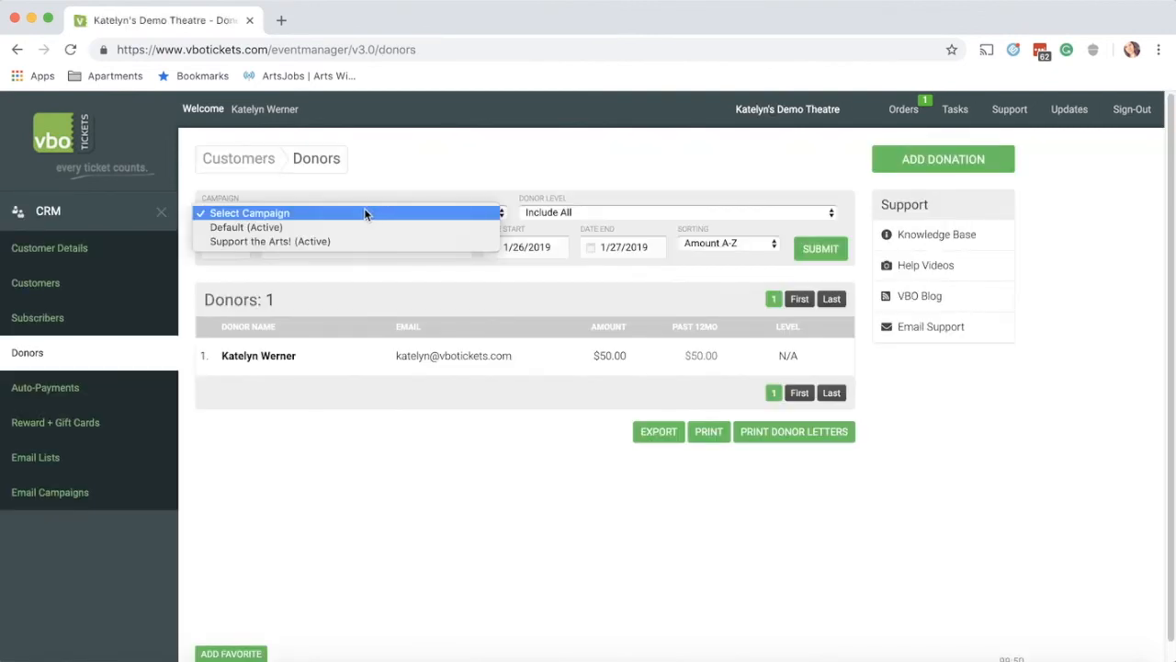
{"action": "left_click", "coordinate": [542, 171]}
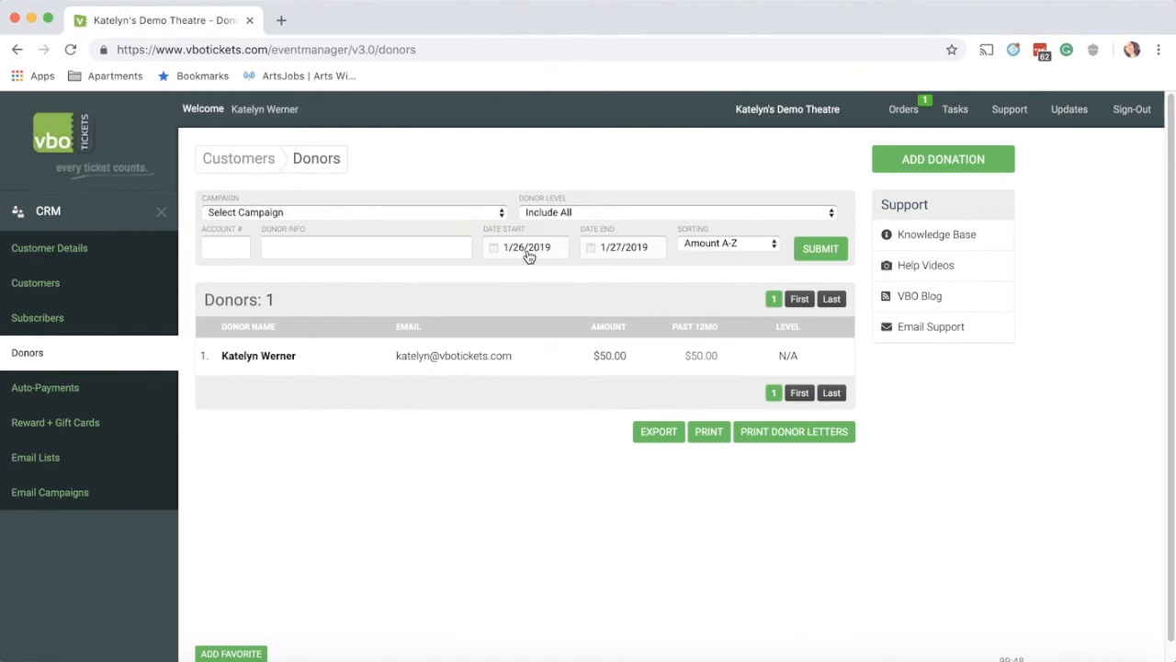